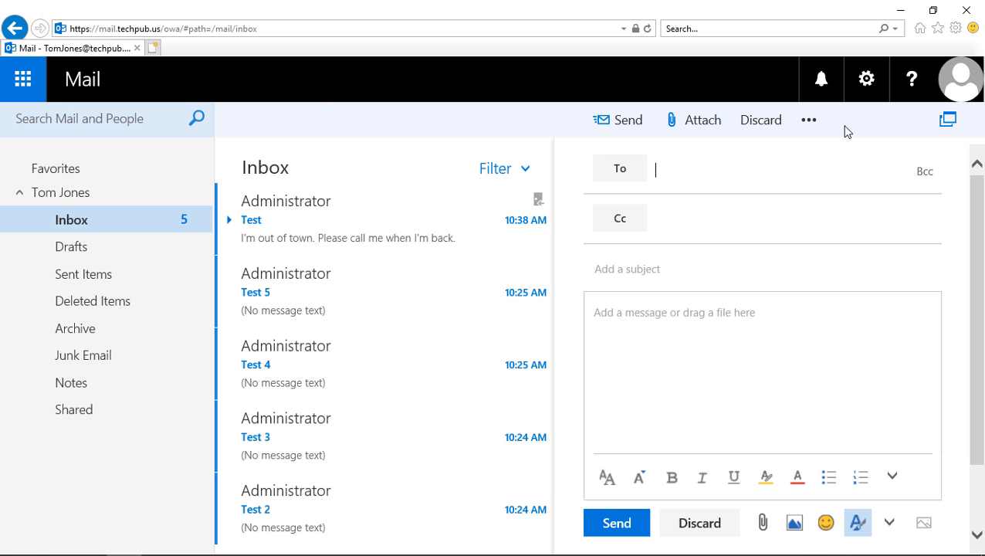
Pop the blank new message out into its own window and move that window into place.
click(942, 120)
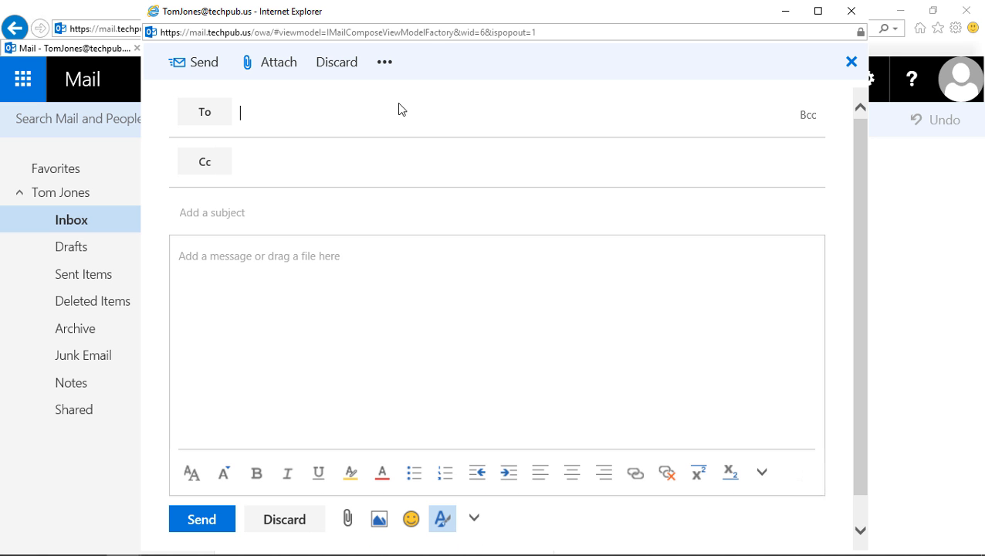
drag(447, 15, 390, 37)
Maximize the message window and add a contact, found by an address-book search, as the To recipient.
click(764, 32)
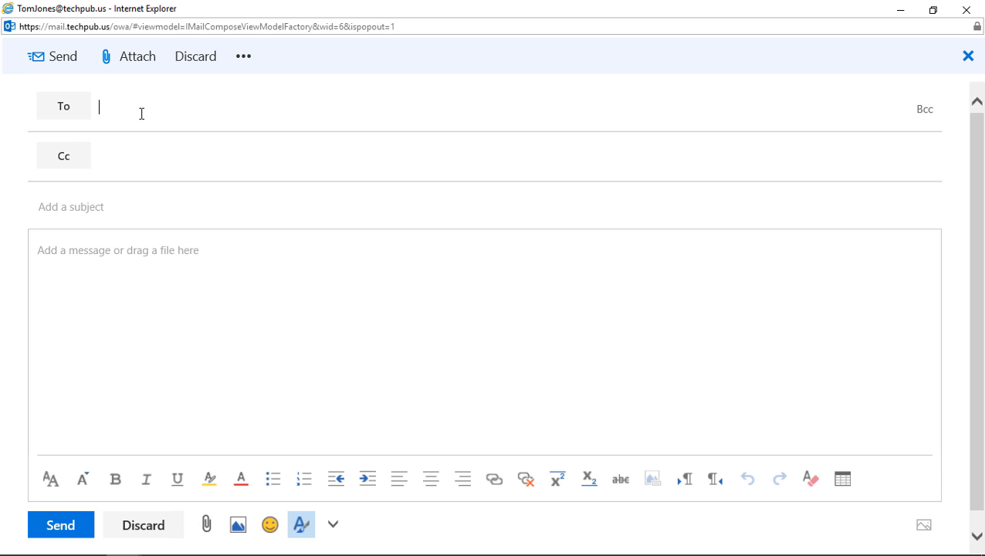
click(64, 110)
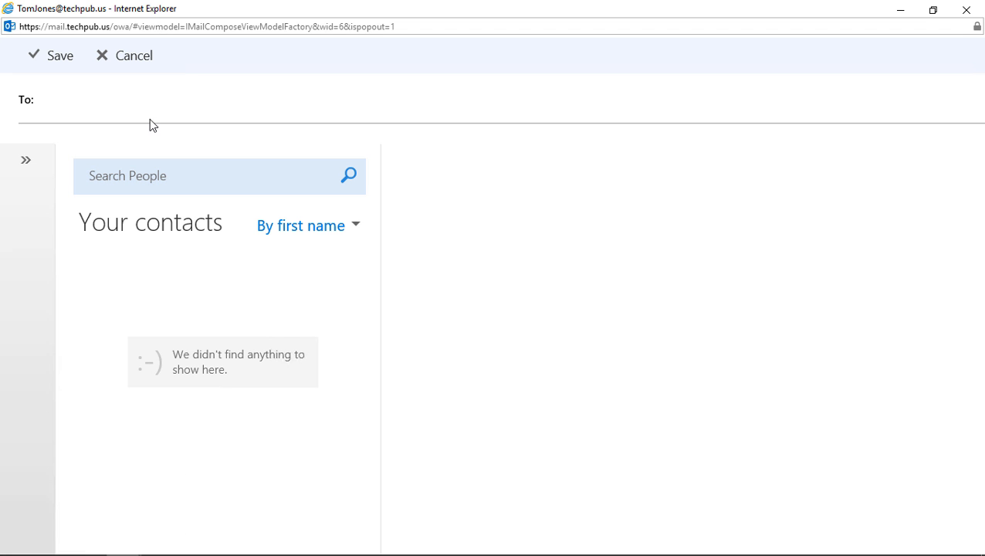
click(161, 179)
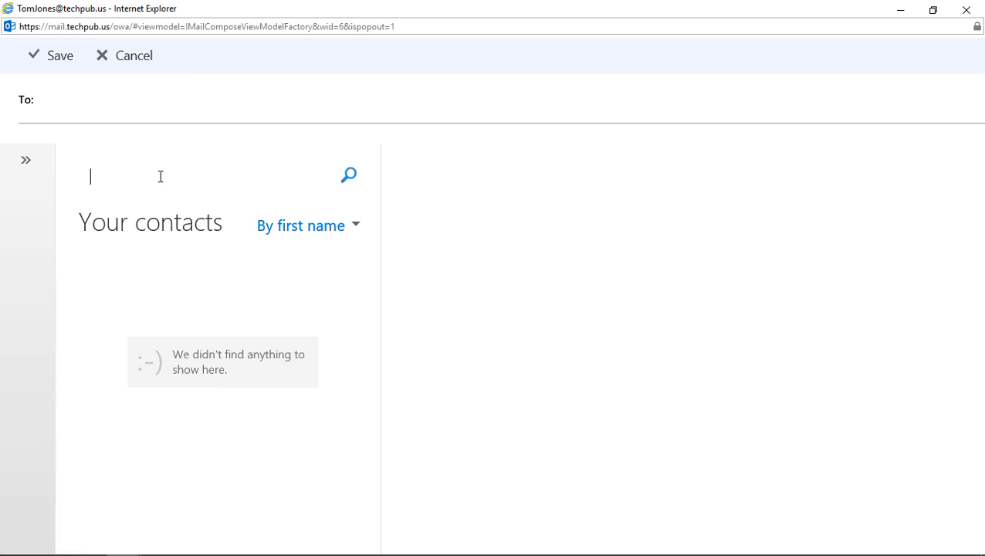
text(john)
click(346, 181)
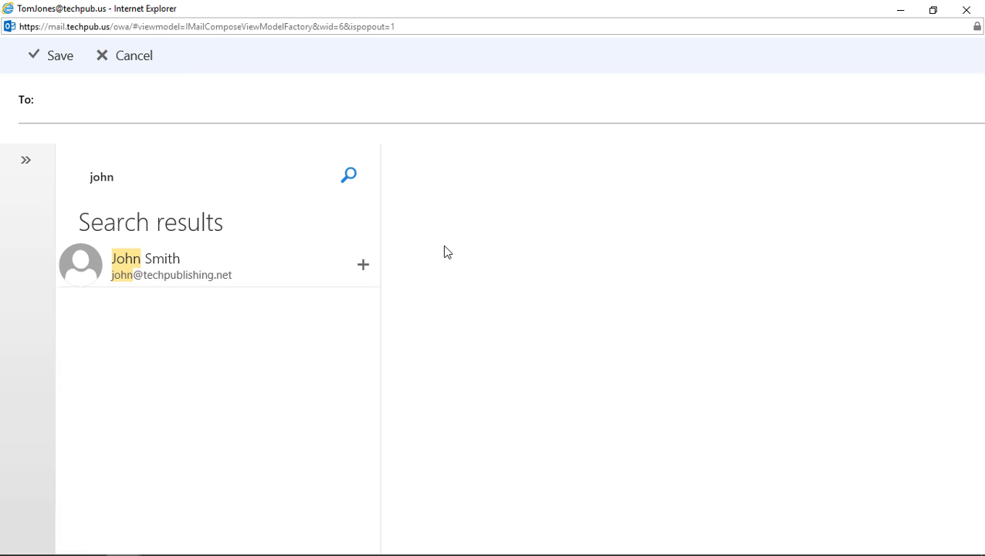
click(254, 282)
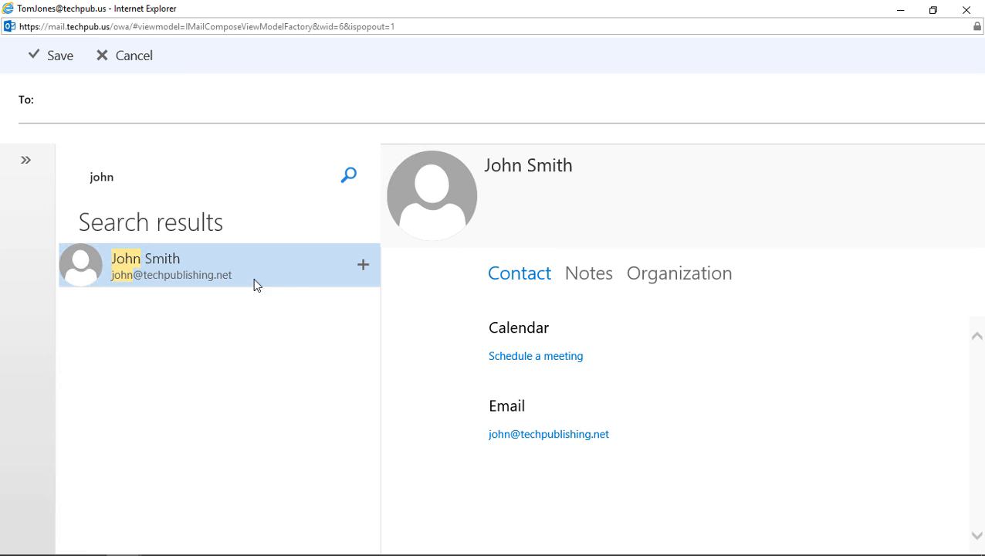
double_click(199, 271)
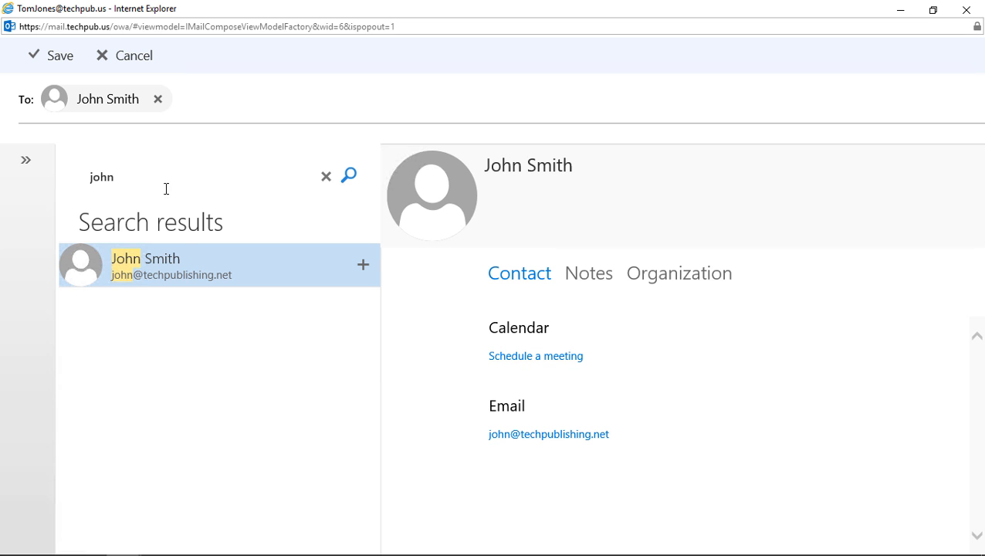
click(60, 61)
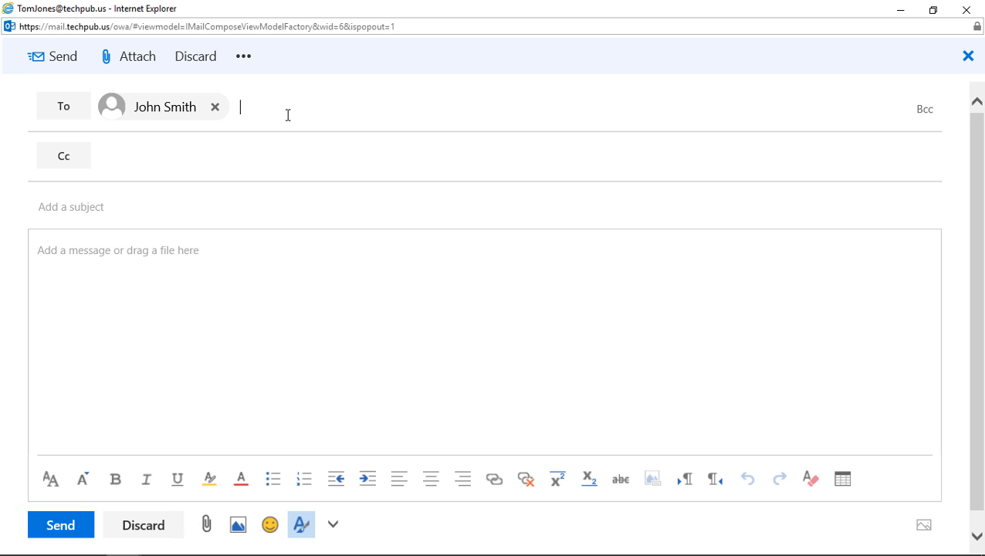
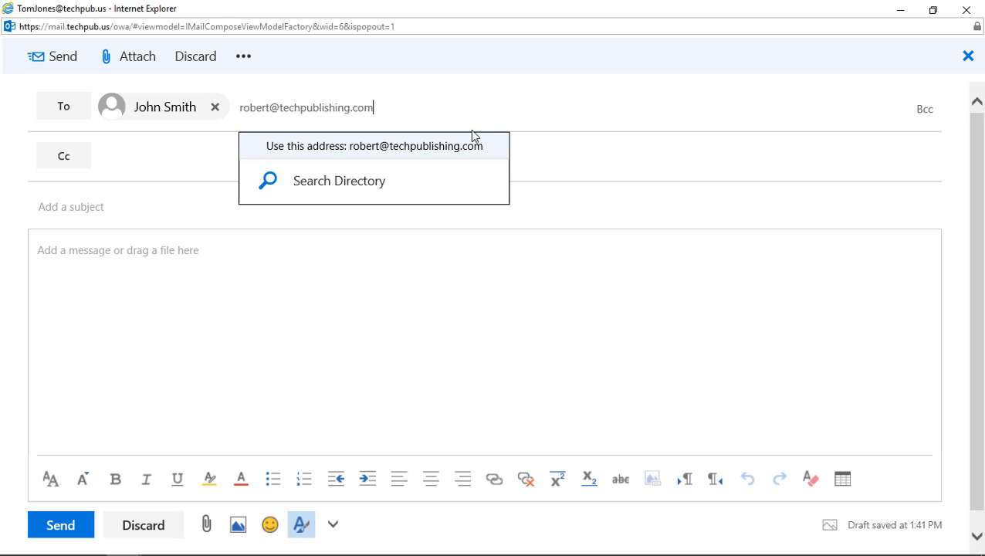
Type a second recipient's e-mail address into the To line and accept it.
click(473, 150)
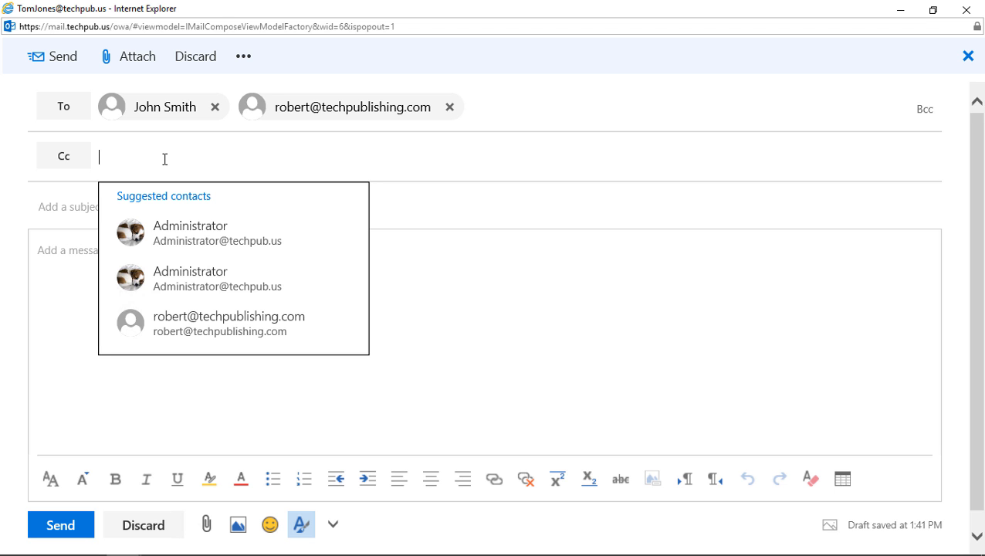
Add Administrator as a Cc recipient and enter the subject 'This weekend'.
click(187, 229)
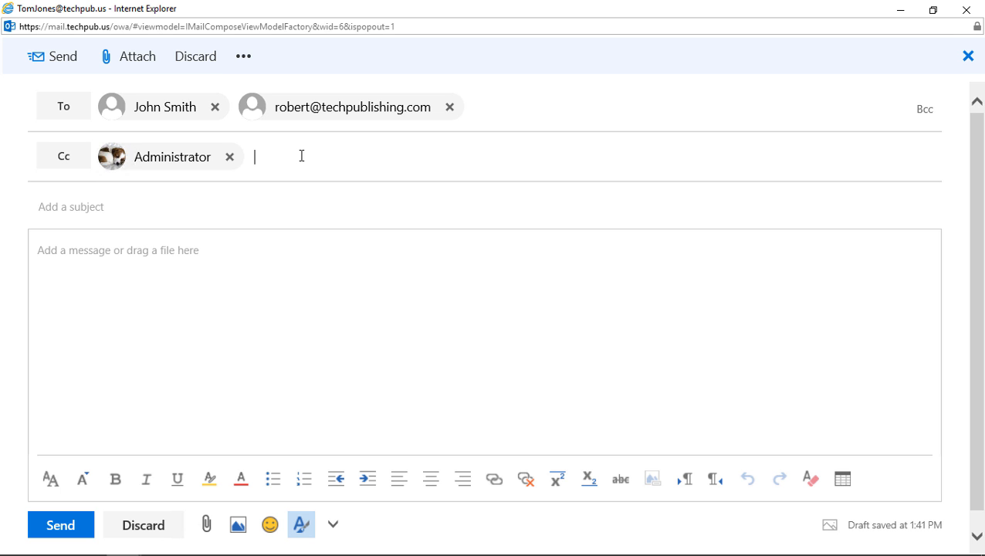
click(95, 205)
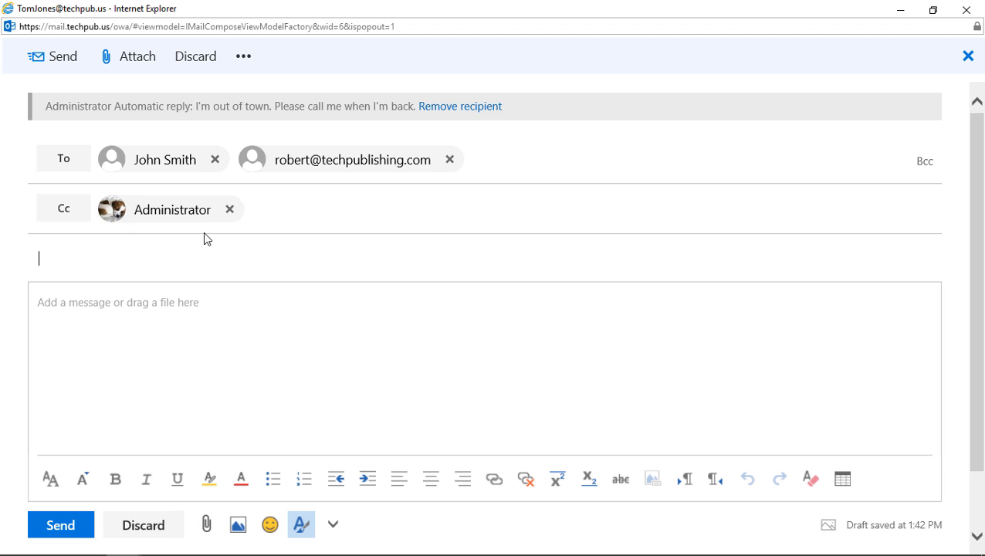
text(This weekend)
Write the body 'Are you coming to the party?', 'Thanks,' and 'See you soon.' on three lines.
click(140, 318)
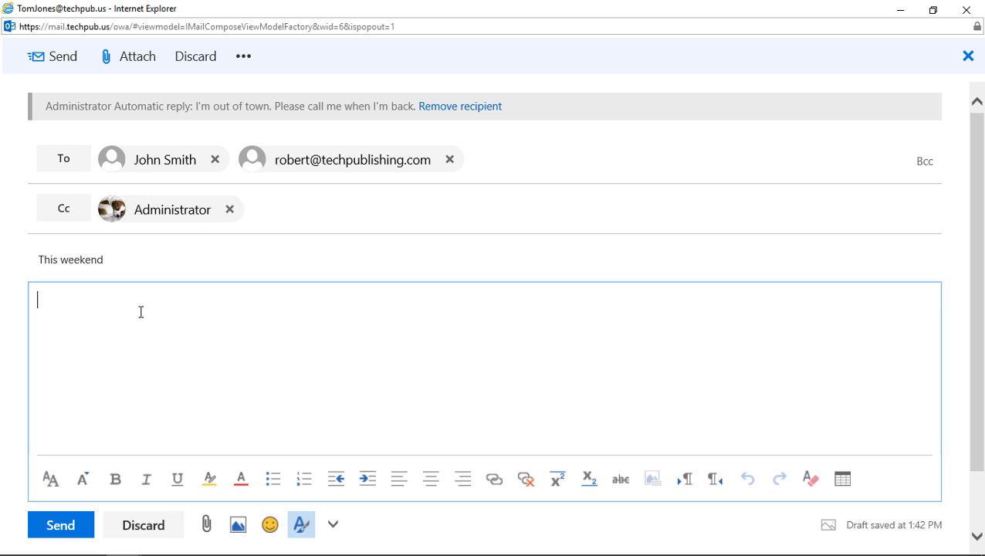
text(Are you coming to the party? )
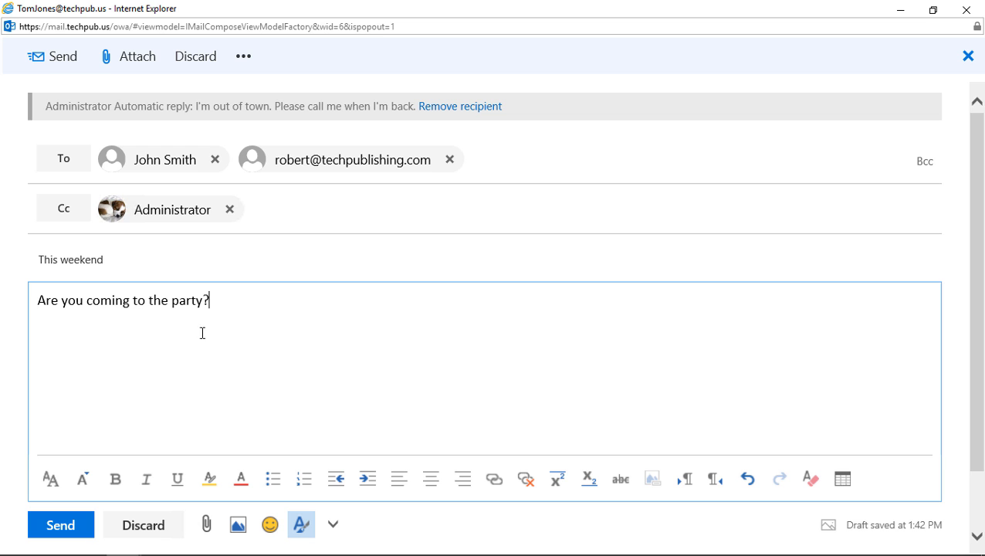
text(Thanks See you s)
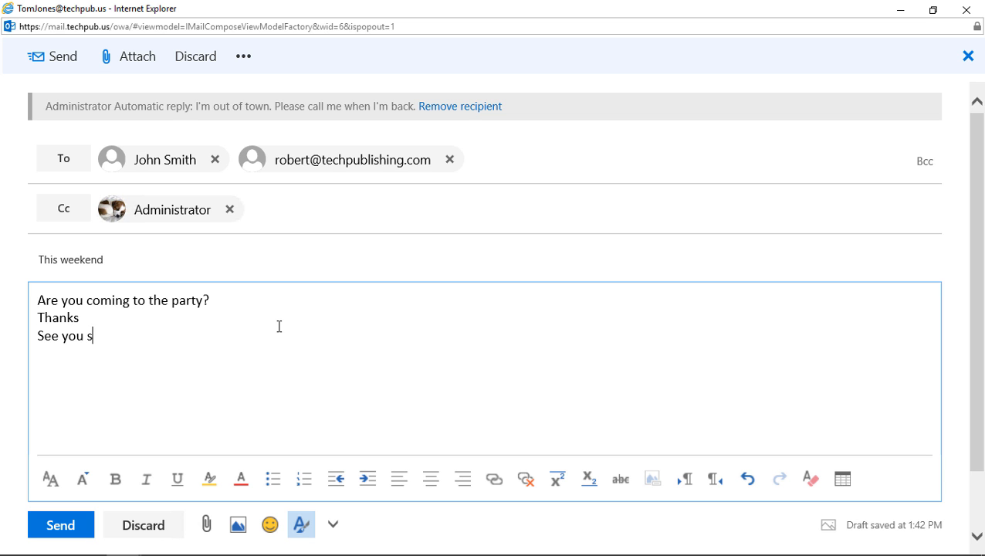
text(oon.)
click(161, 315)
text(,)
Make the line 'Are you coming to the party?' size 18, bold and italic, without underline.
drag(224, 301, 21, 310)
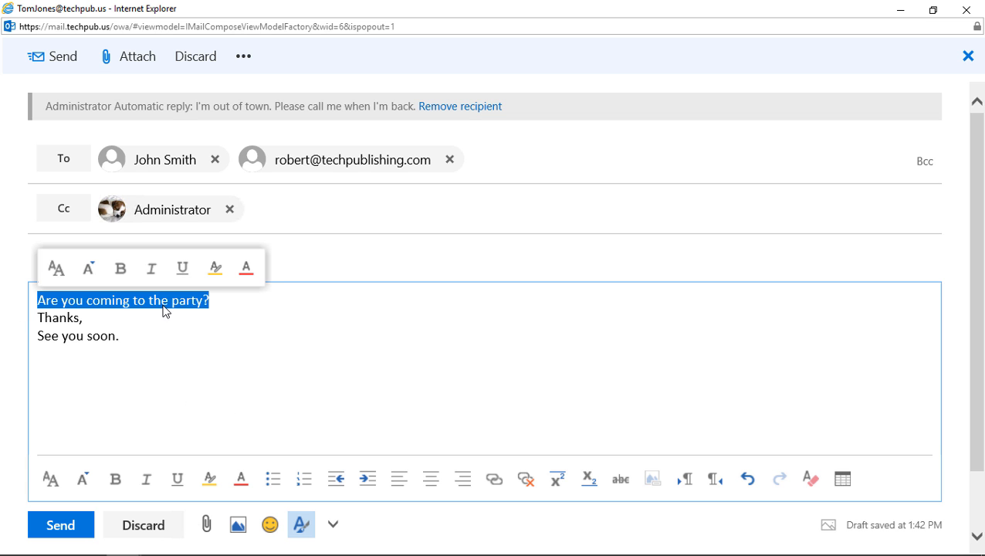
click(90, 276)
click(99, 253)
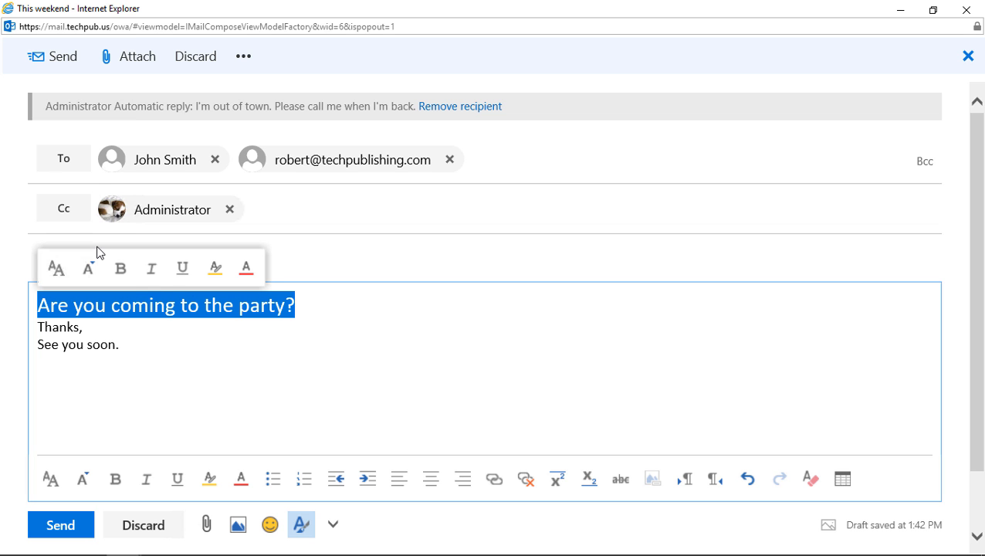
click(120, 270)
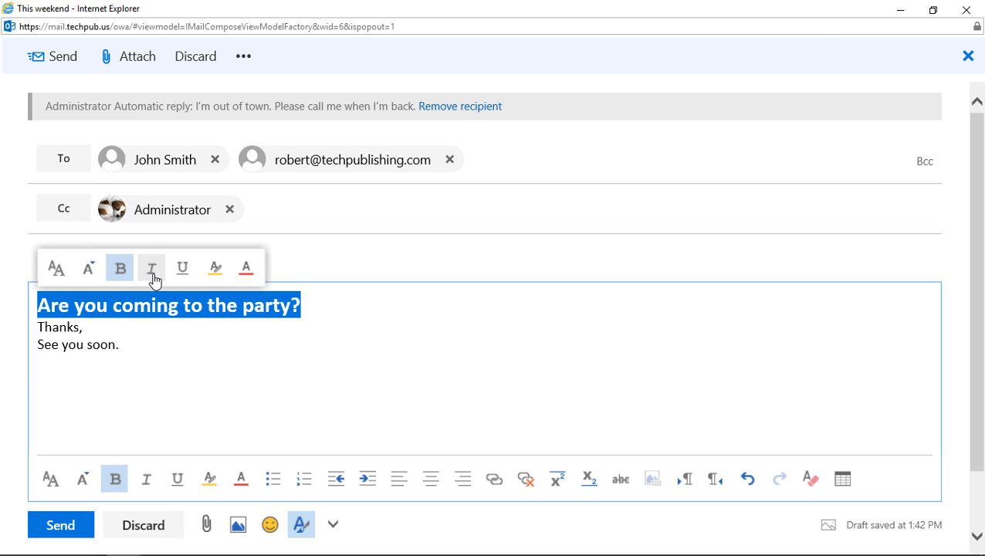
click(154, 277)
click(183, 270)
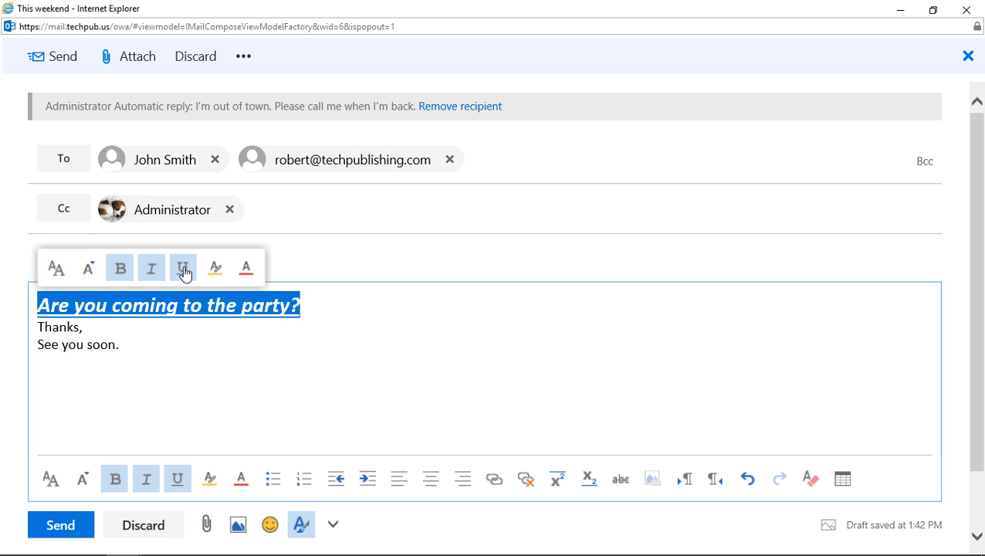
click(184, 271)
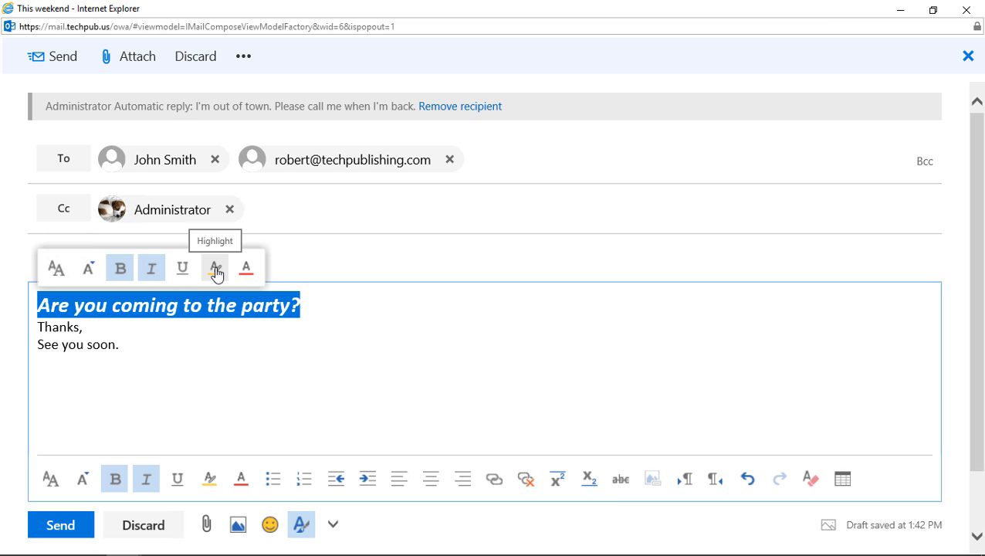
Highlight the party question line in green.
click(216, 268)
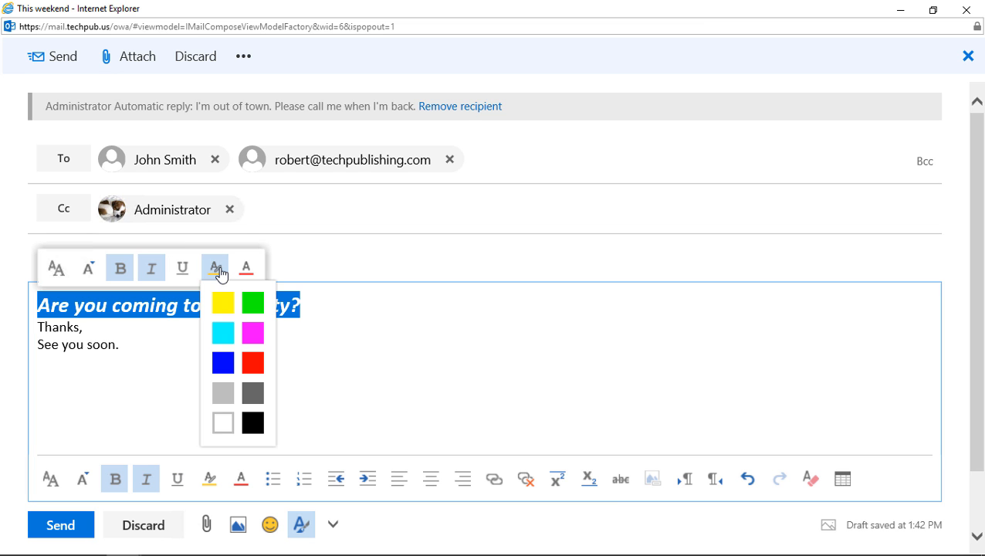
click(253, 303)
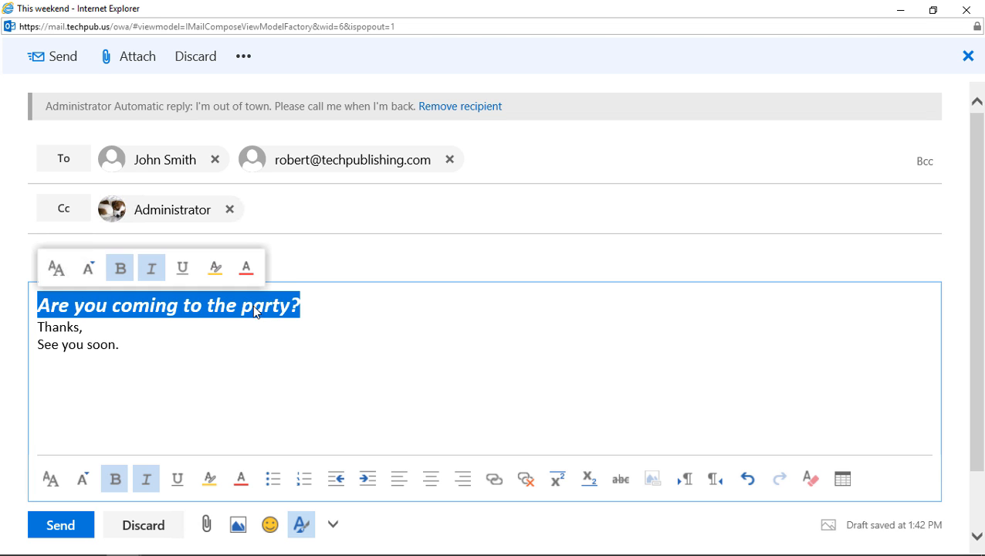
click(277, 372)
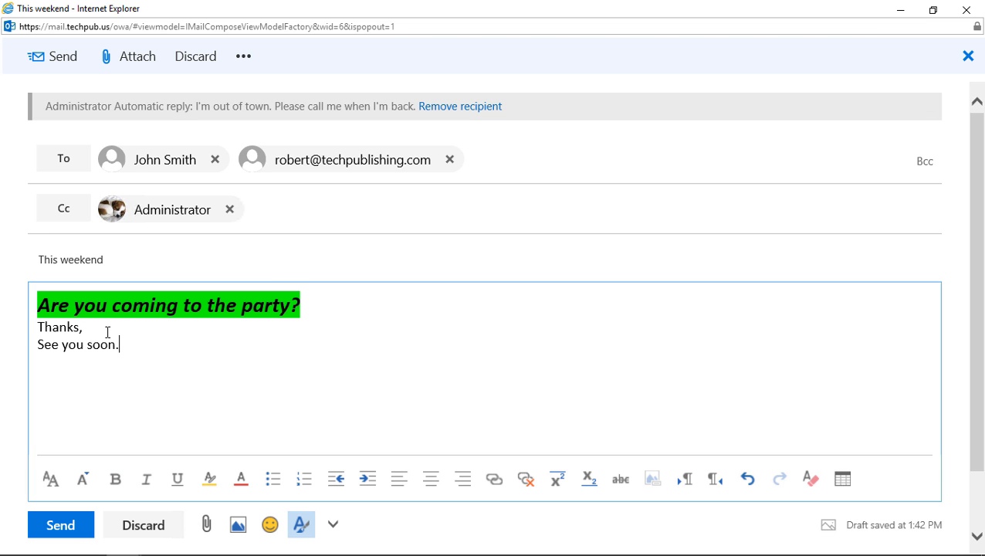
drag(84, 327, 8, 338)
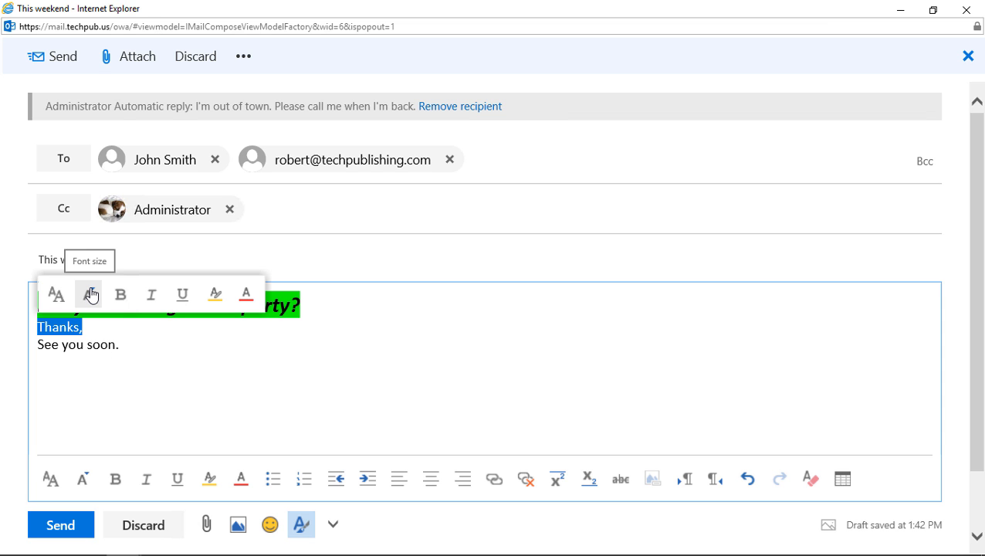
Set 'Thanks,' to font size 22 and colour it red.
click(91, 295)
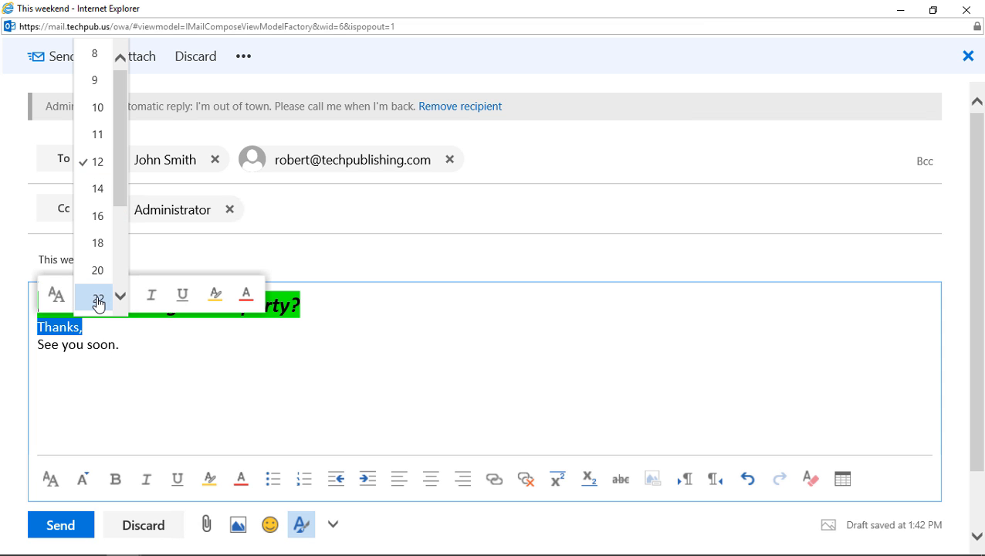
click(98, 301)
click(247, 301)
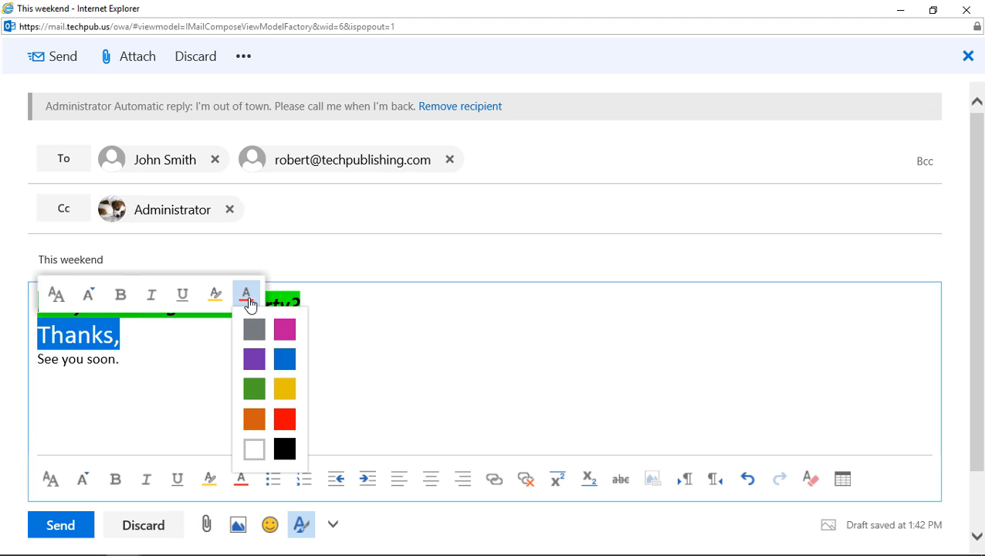
click(284, 419)
click(174, 364)
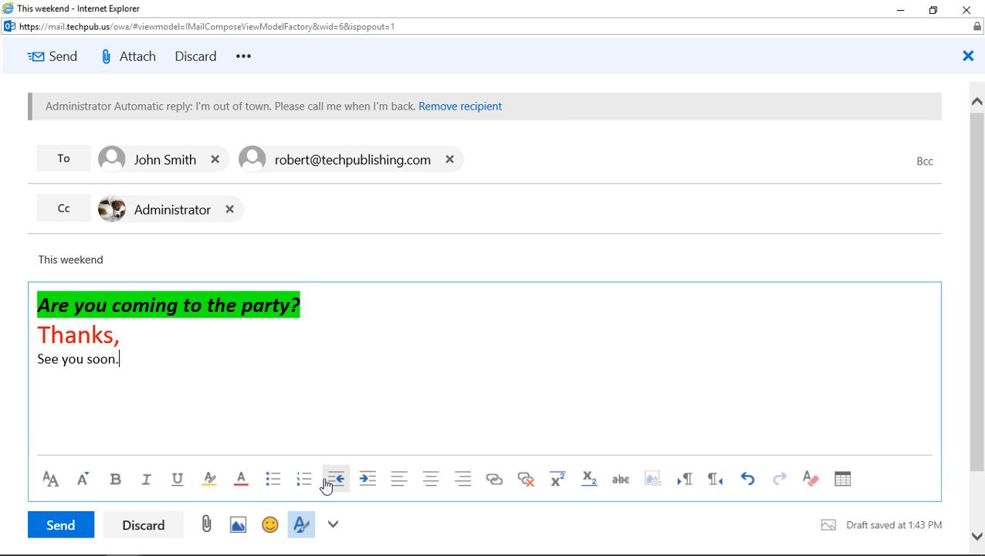
drag(154, 347, 11, 298)
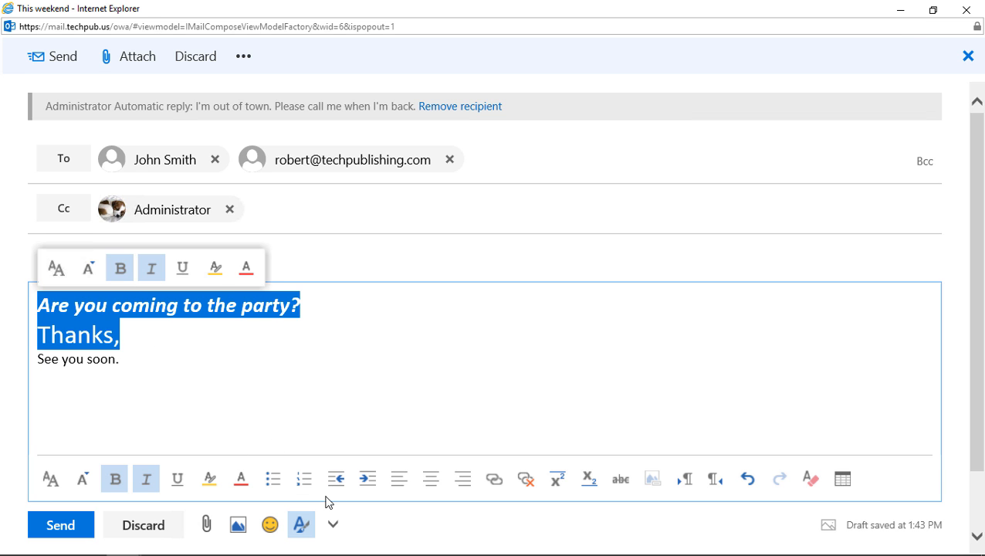
click(274, 481)
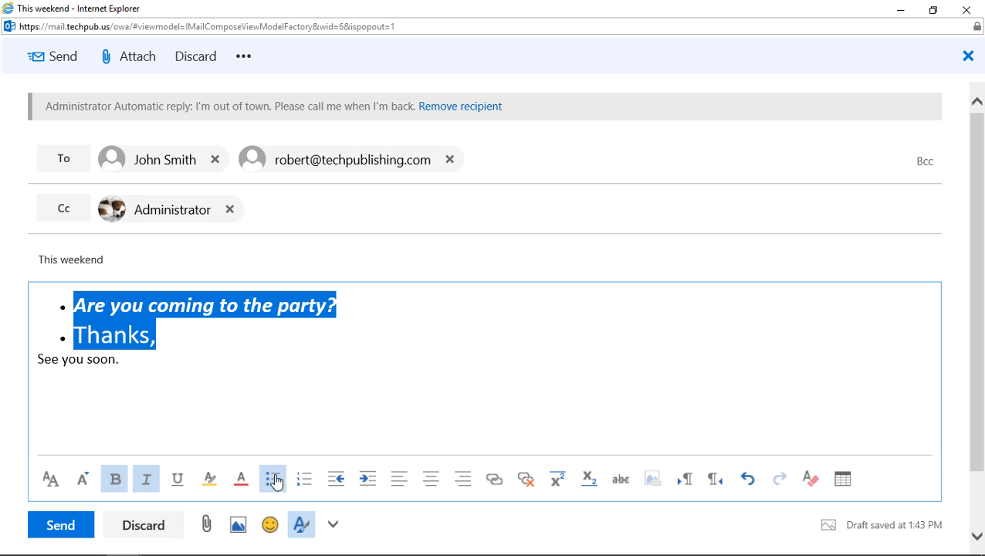
click(305, 482)
click(306, 482)
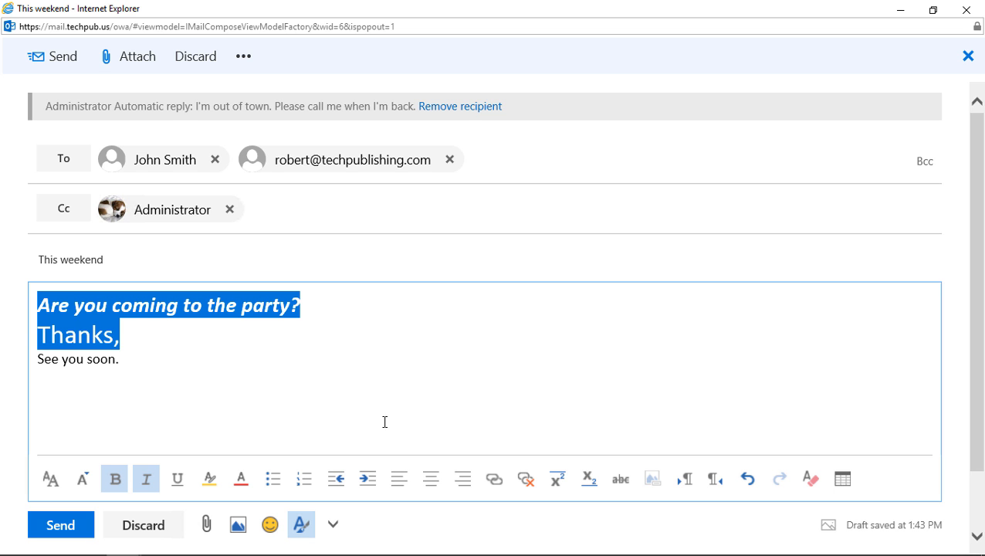
click(364, 484)
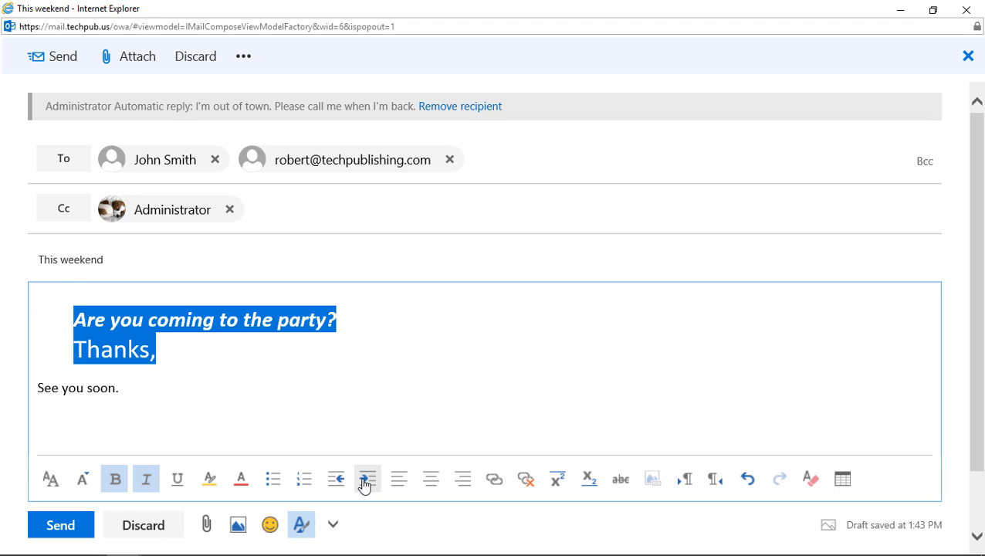
click(342, 483)
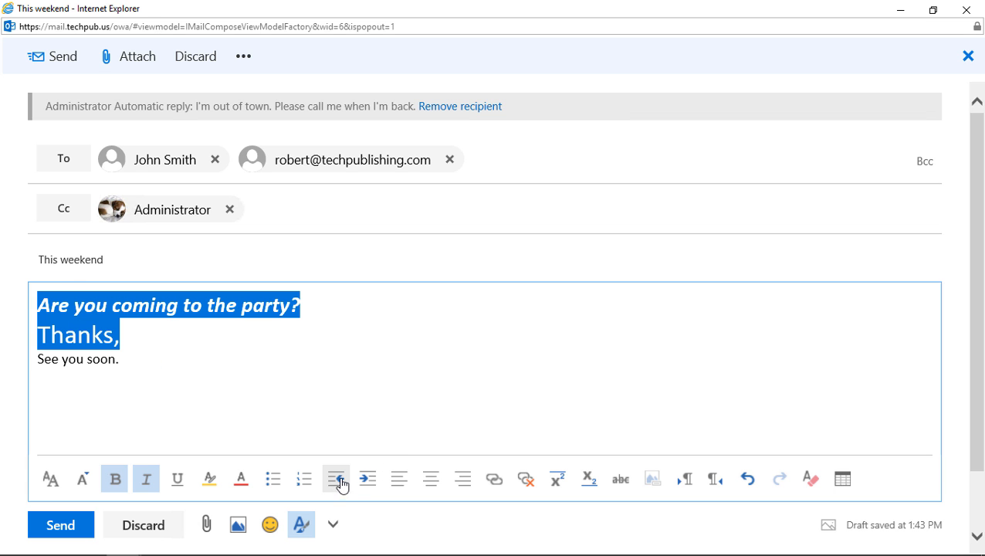
Try centre and right alignment on the question and 'Thanks,' lines, ending at left alignment.
click(431, 479)
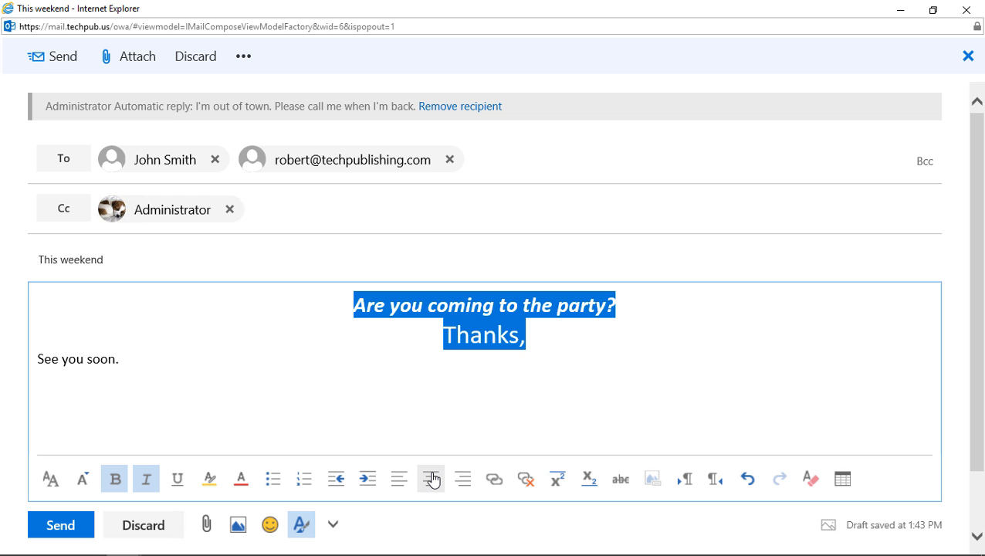
click(467, 484)
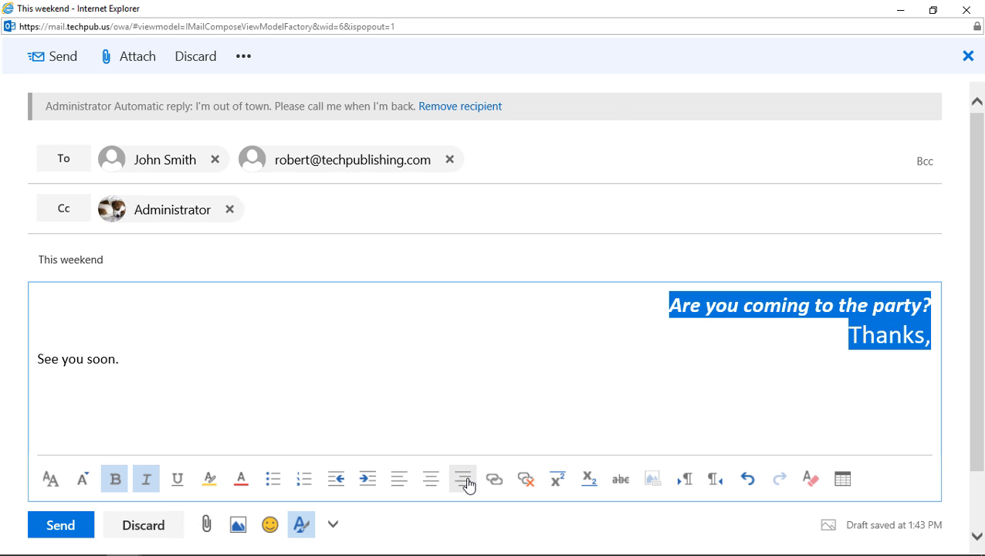
click(398, 487)
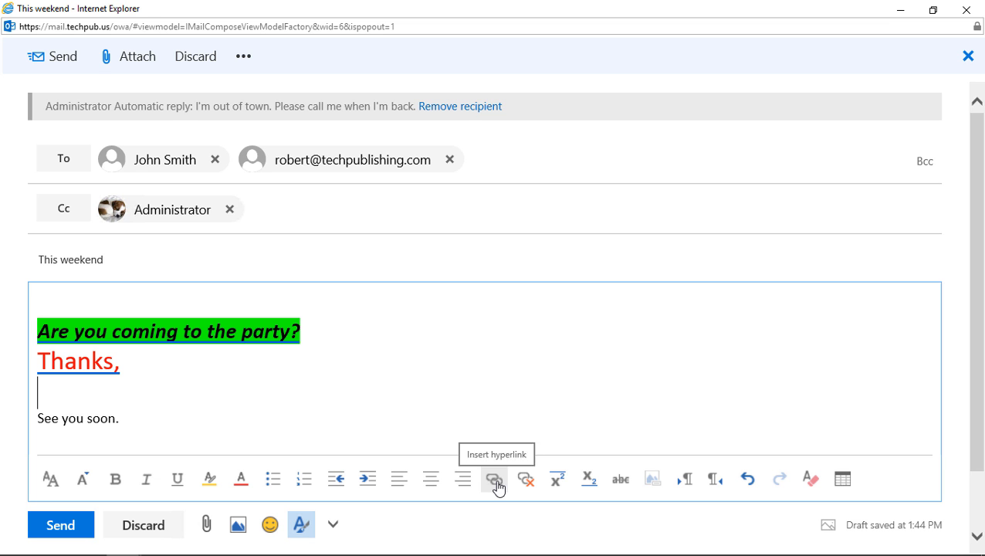
Turn 'See you soon.' into a hyperlink to cnn.com.
drag(124, 418, 51, 442)
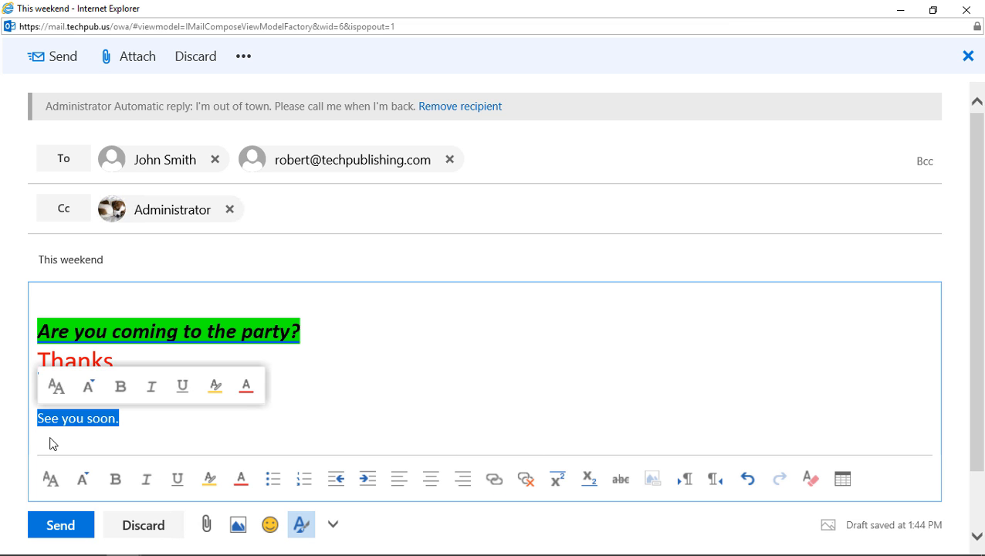
click(493, 481)
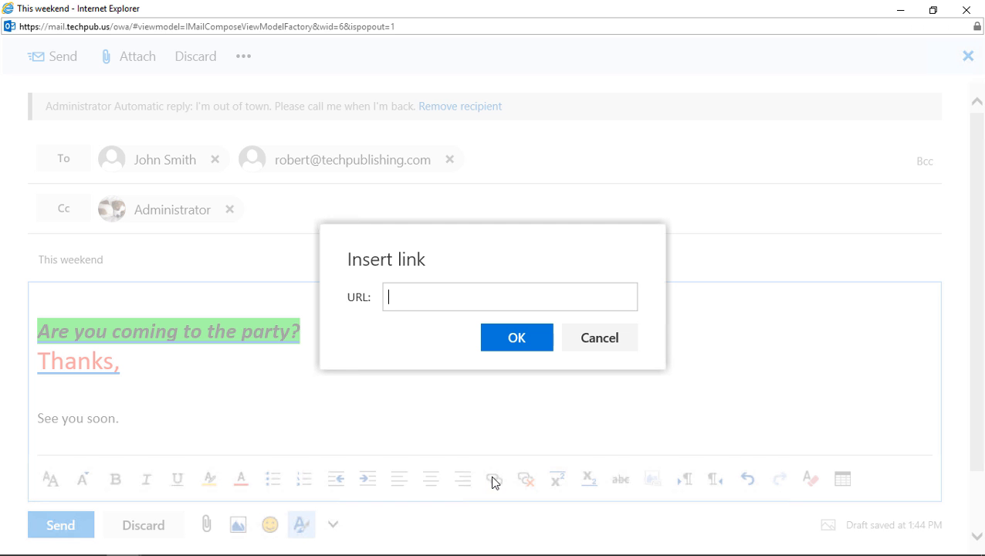
text(cnn.com)
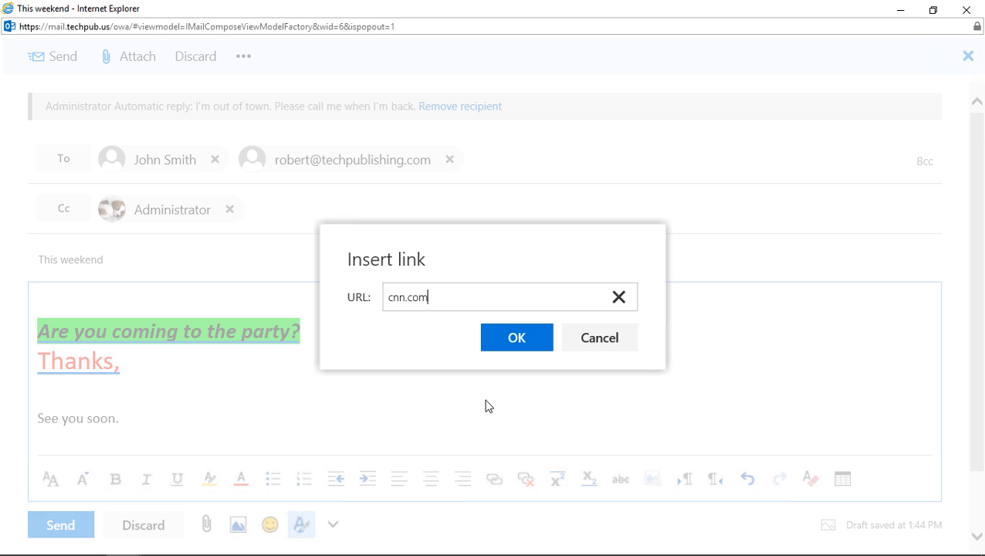
click(512, 336)
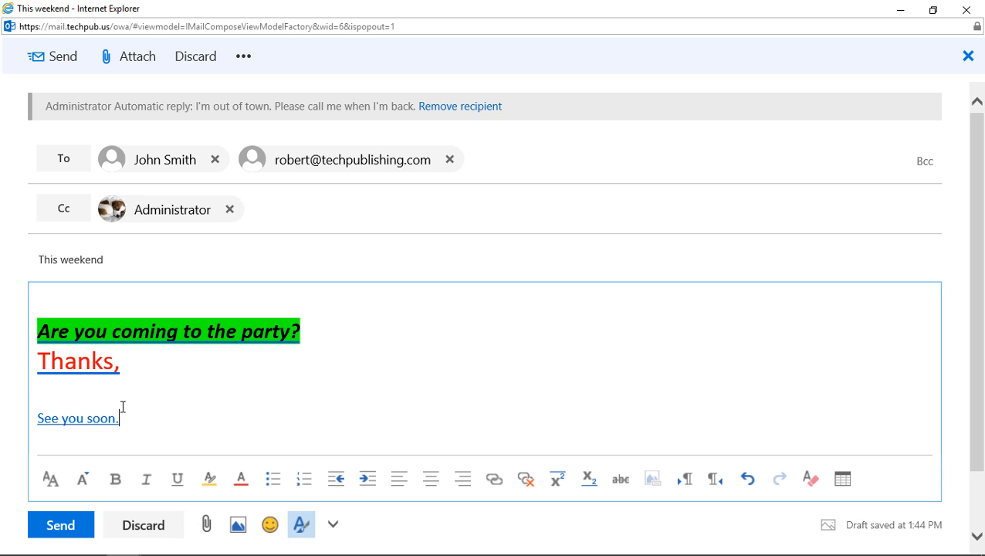
Strip the cnn.com link and blue underline so 'See you soon.' is plain black text.
drag(120, 416, 20, 429)
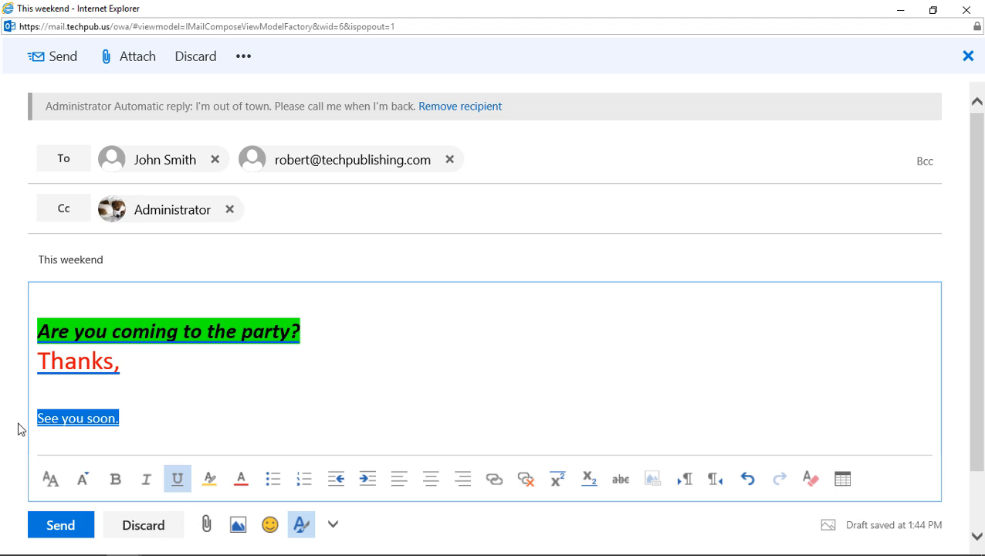
click(527, 479)
click(514, 399)
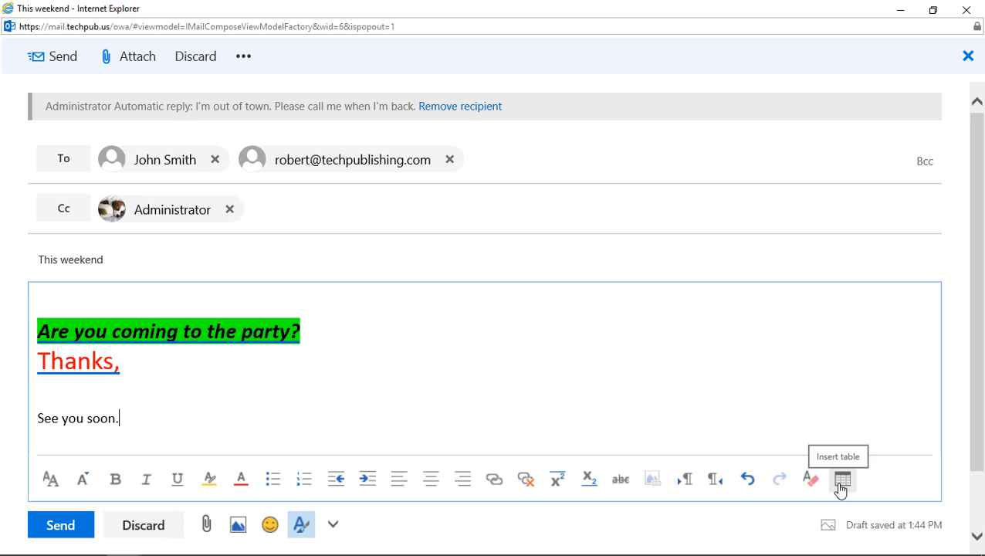
click(749, 486)
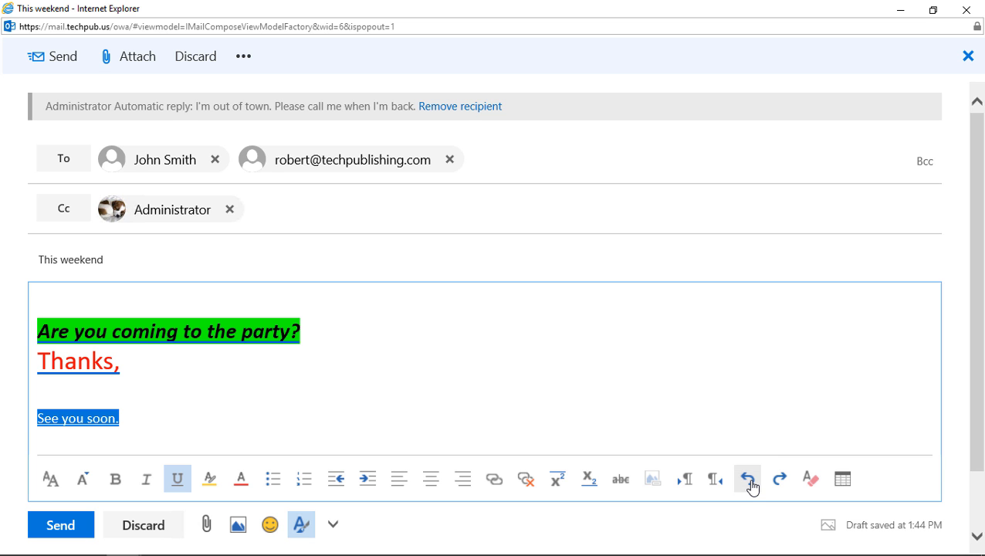
click(625, 414)
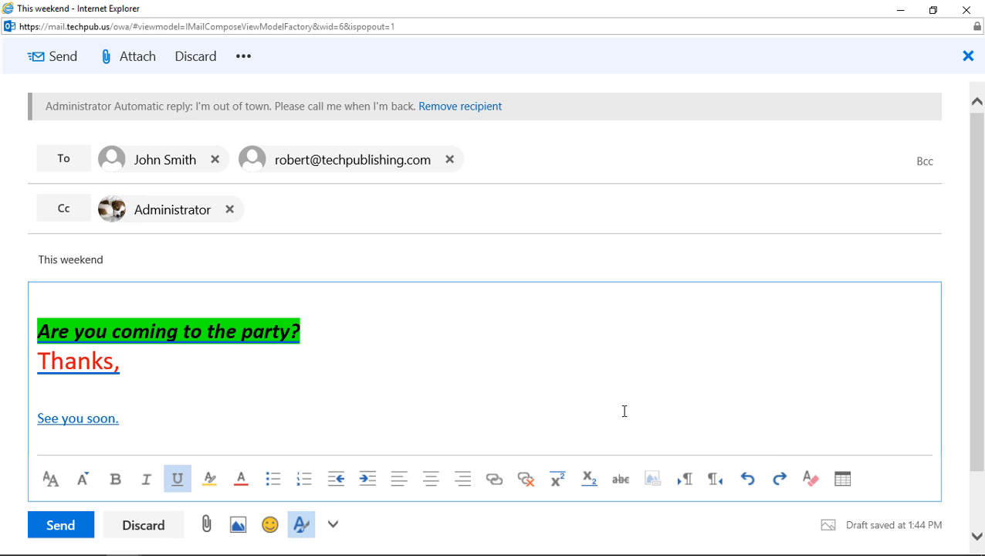
click(779, 479)
click(390, 405)
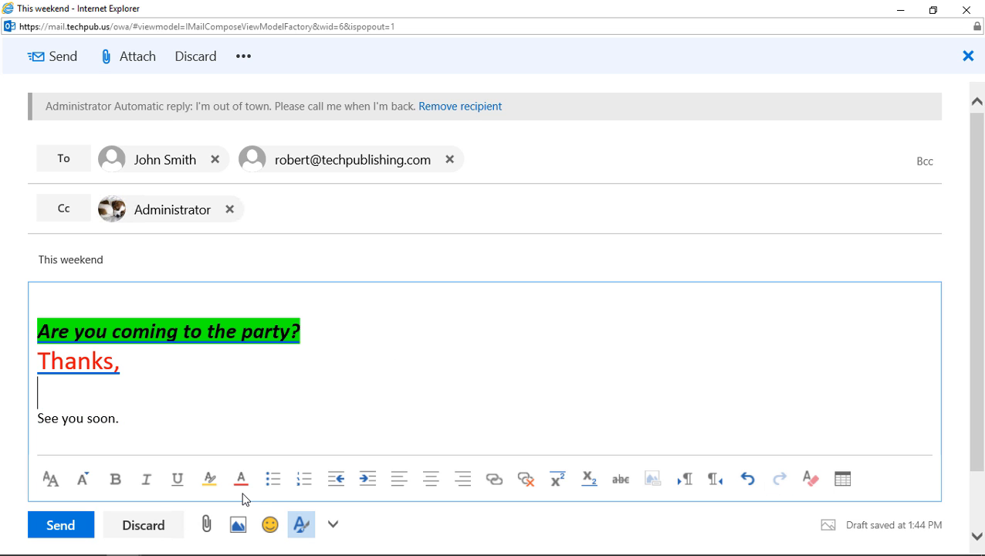
Attach MyDog.jpg from Pictures, then insert the same picture inline beneath 'Thanks,'.
click(207, 526)
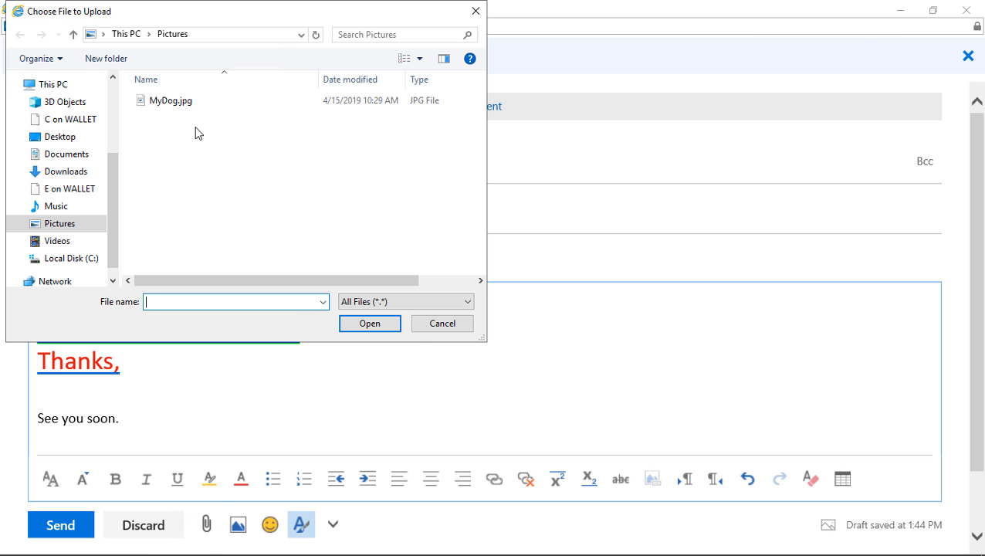
double_click(179, 101)
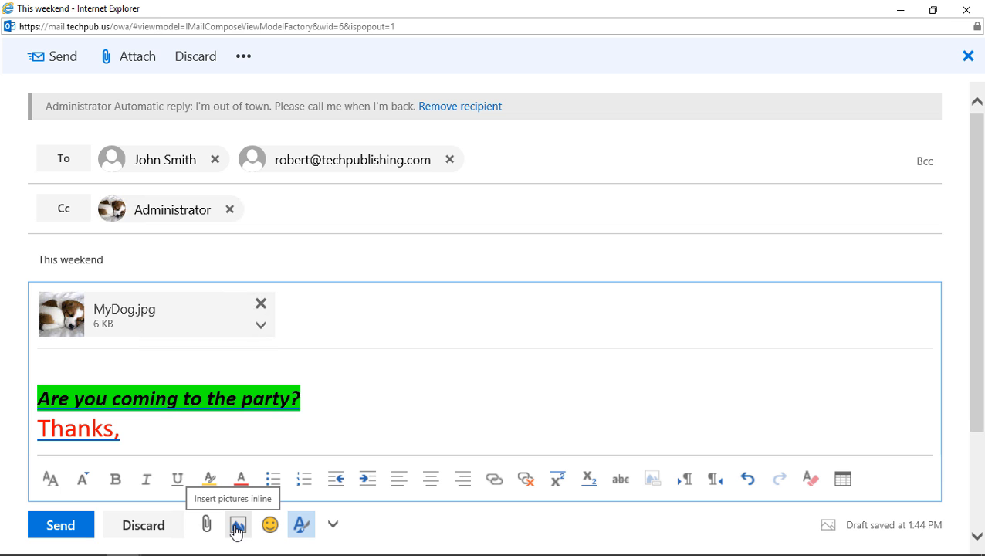
click(237, 530)
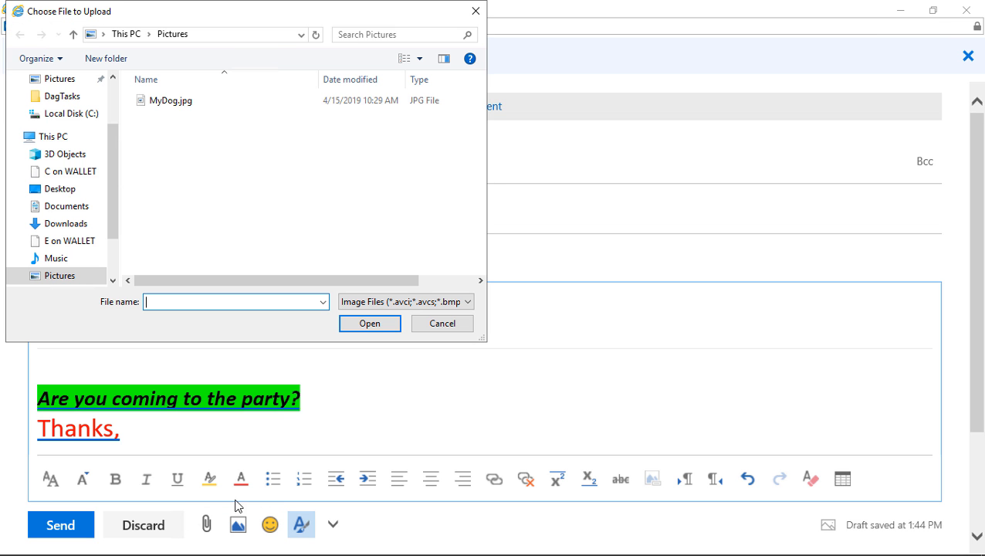
double_click(172, 102)
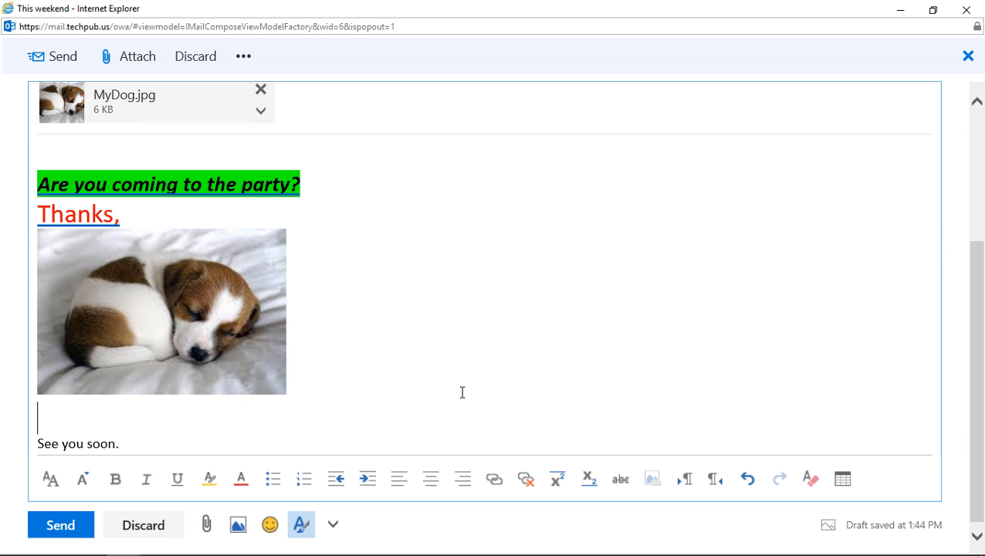
Insert a smiling face emoji from People and faces on the line above 'See you soon.'.
click(272, 525)
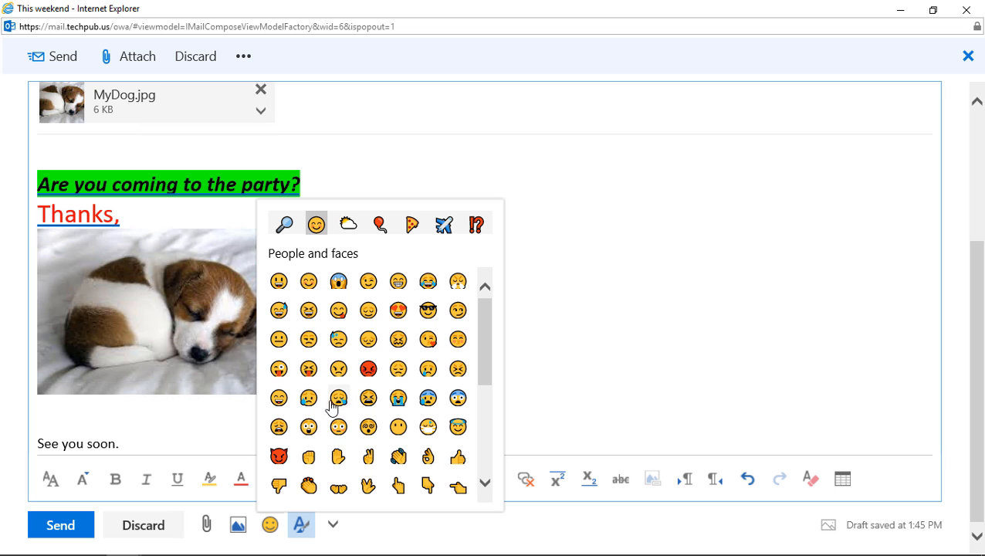
click(338, 312)
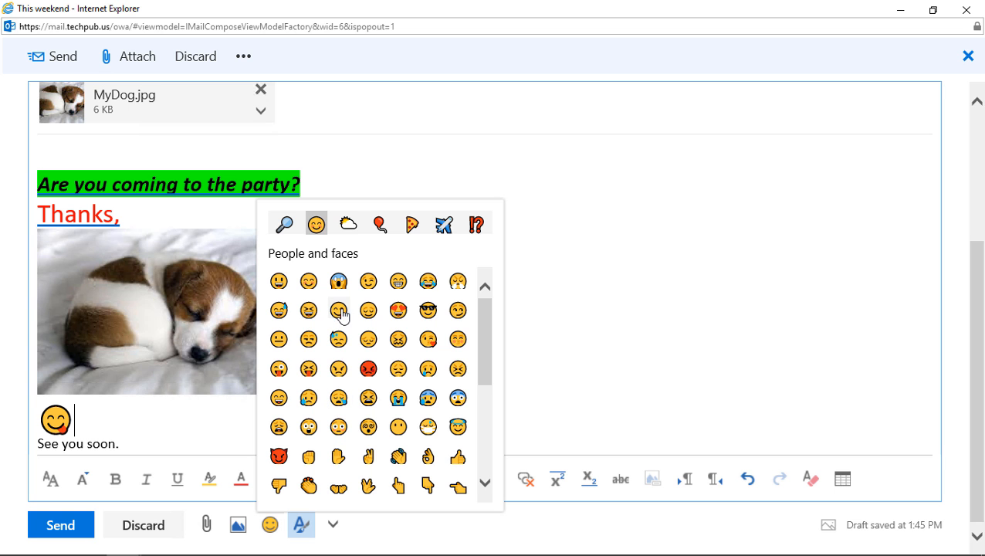
click(605, 310)
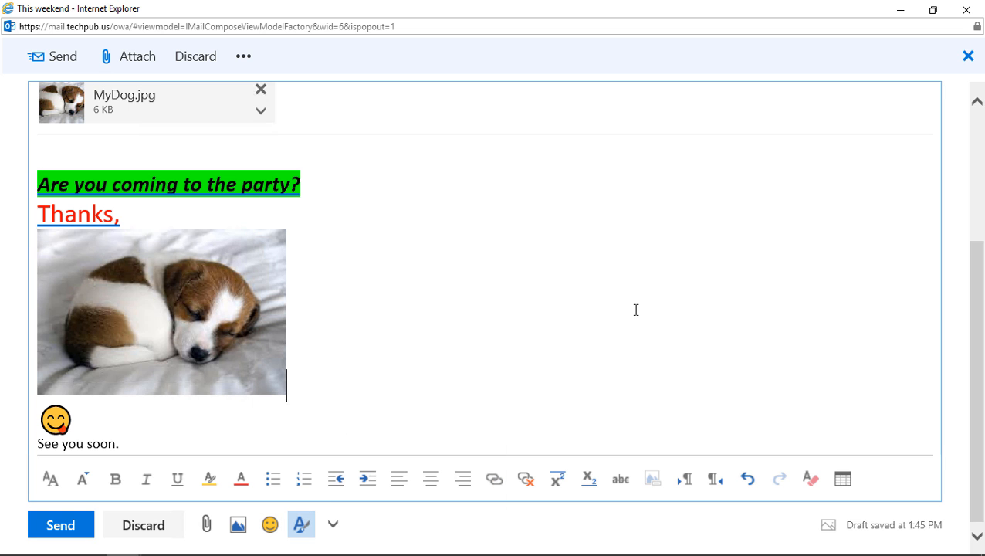
Toggle the formatting toolbar off and on, leaving it shown.
click(302, 528)
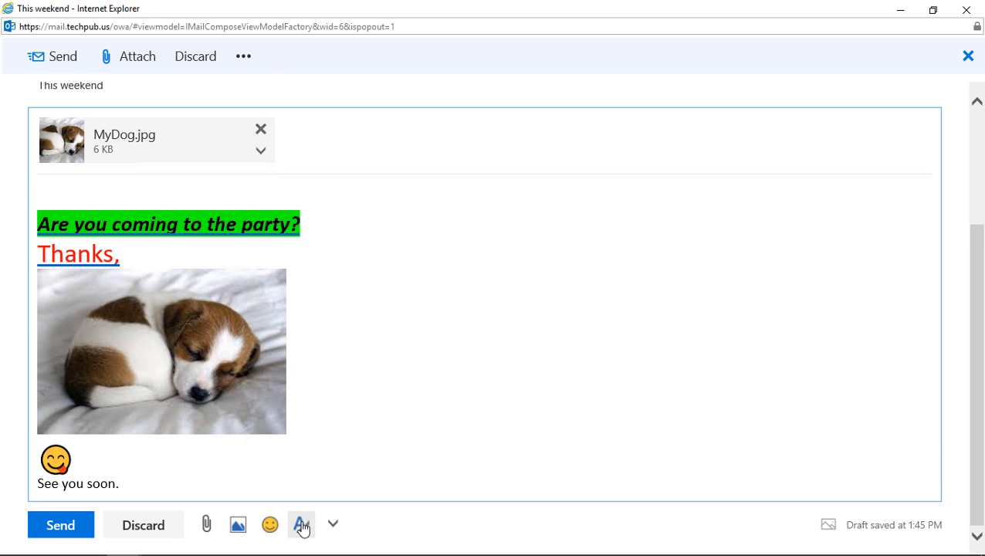
click(302, 527)
click(302, 528)
click(302, 527)
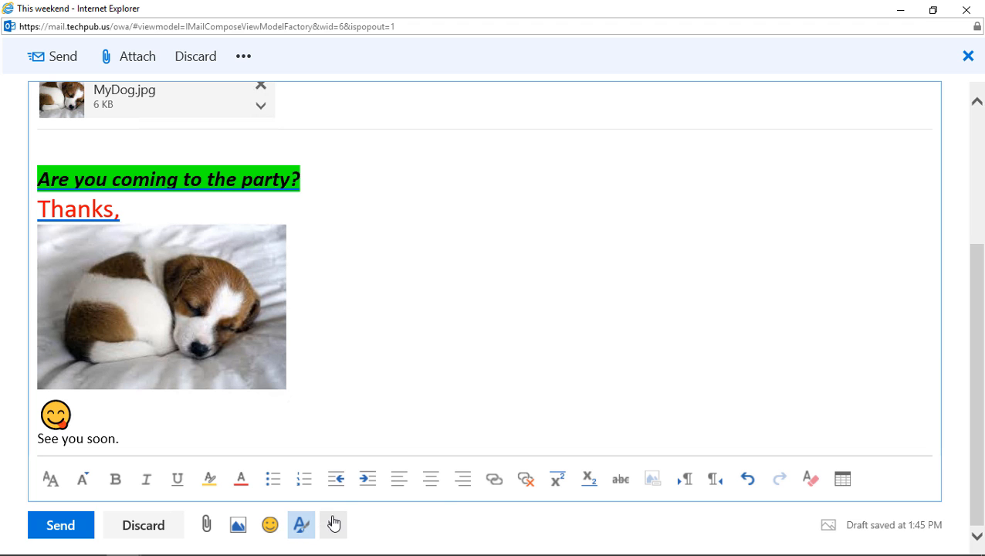
Show the From field and set the message importance to High.
click(333, 525)
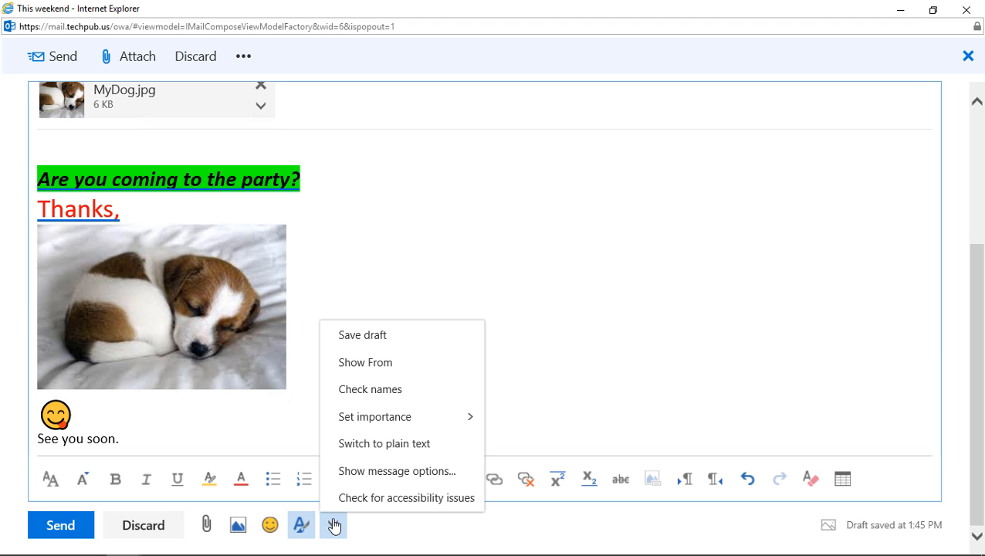
click(434, 367)
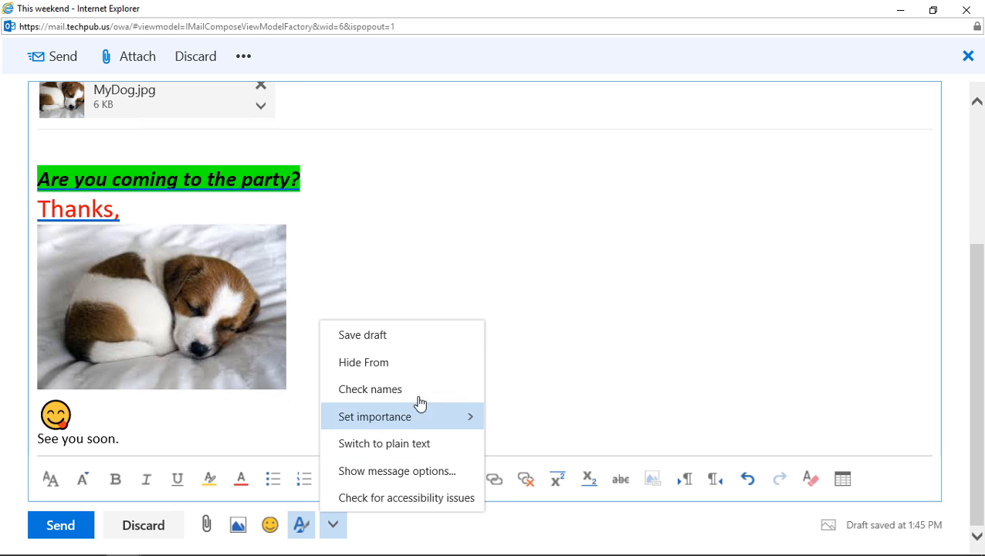
mouse_move(417, 417)
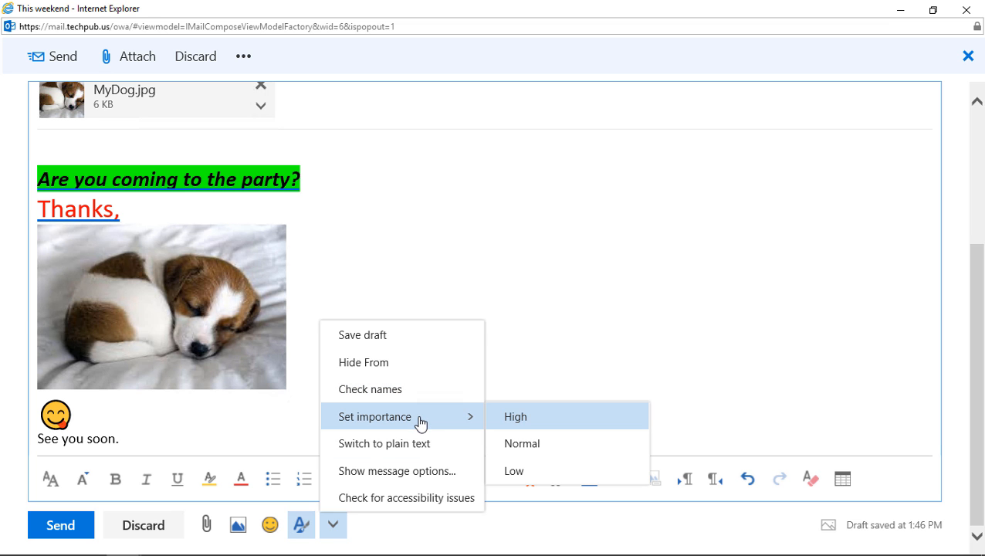
click(527, 415)
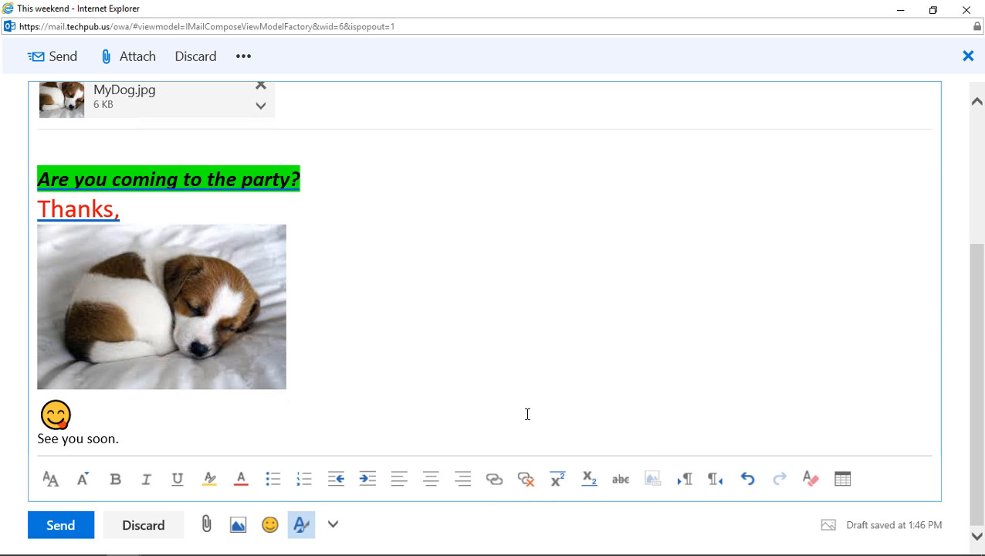
click(332, 525)
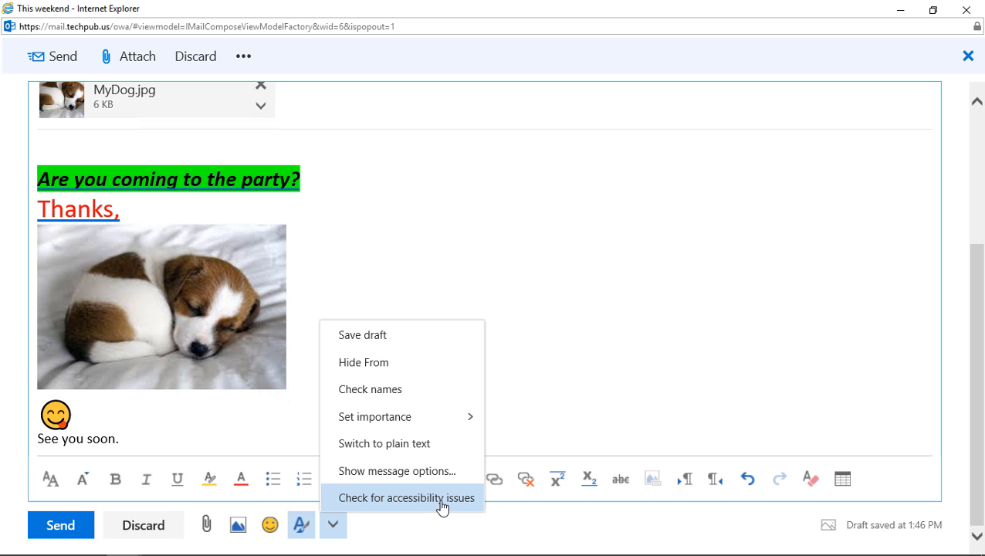
click(539, 336)
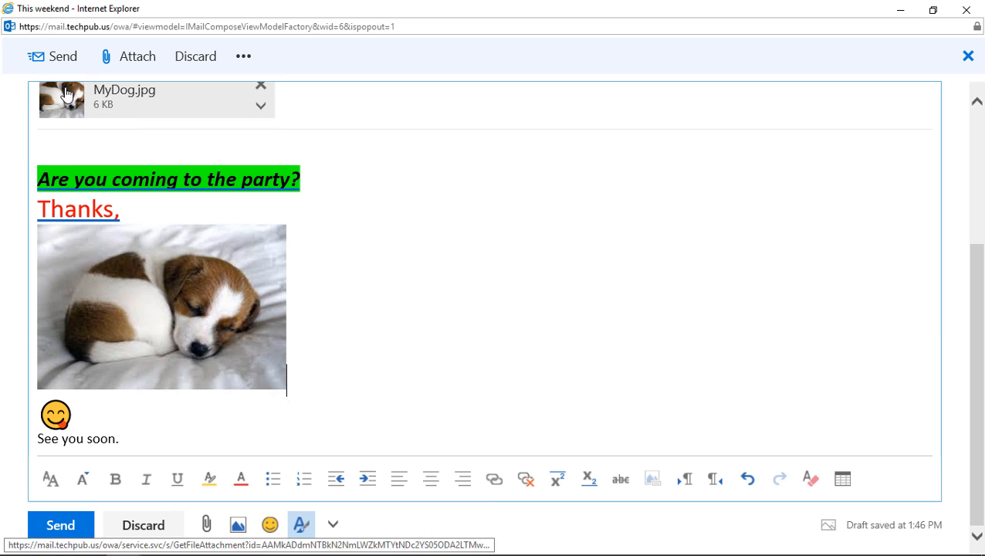
Send the message, then open 'This weekend' from the Sent Items folder.
click(51, 57)
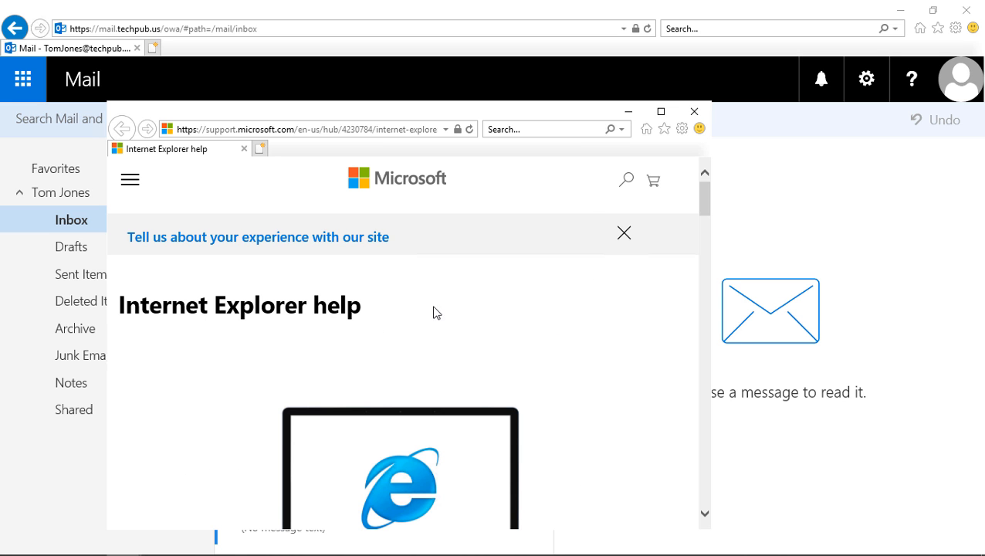
click(693, 112)
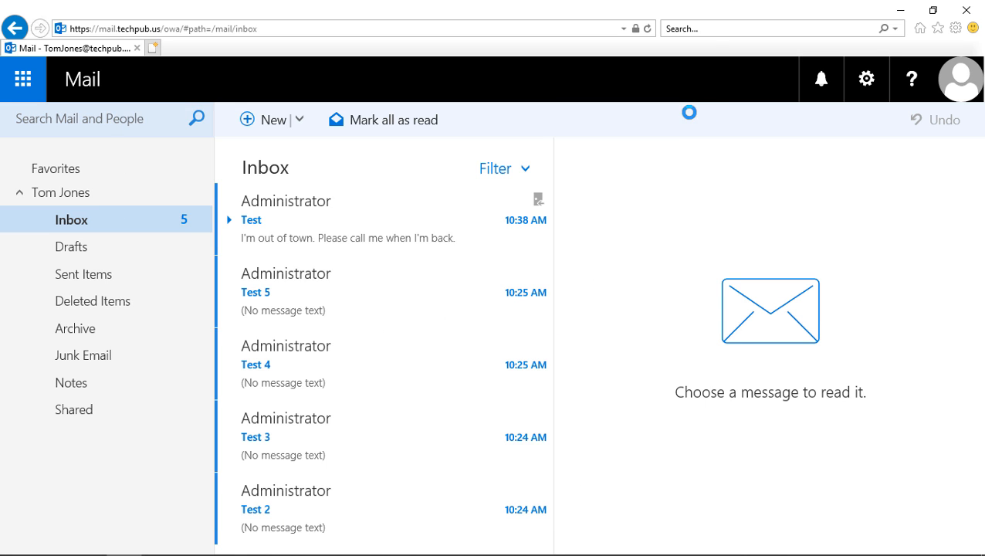
click(104, 277)
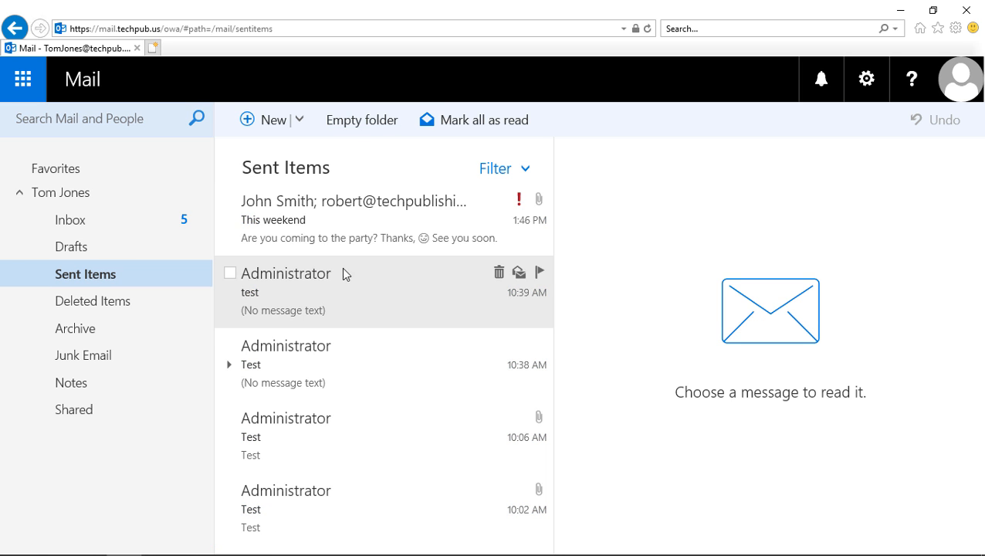
click(379, 219)
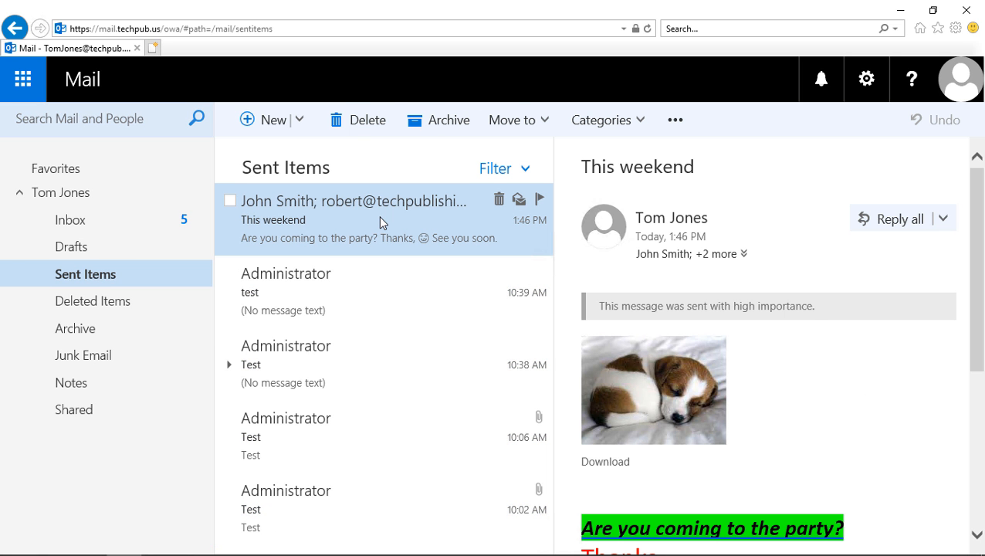